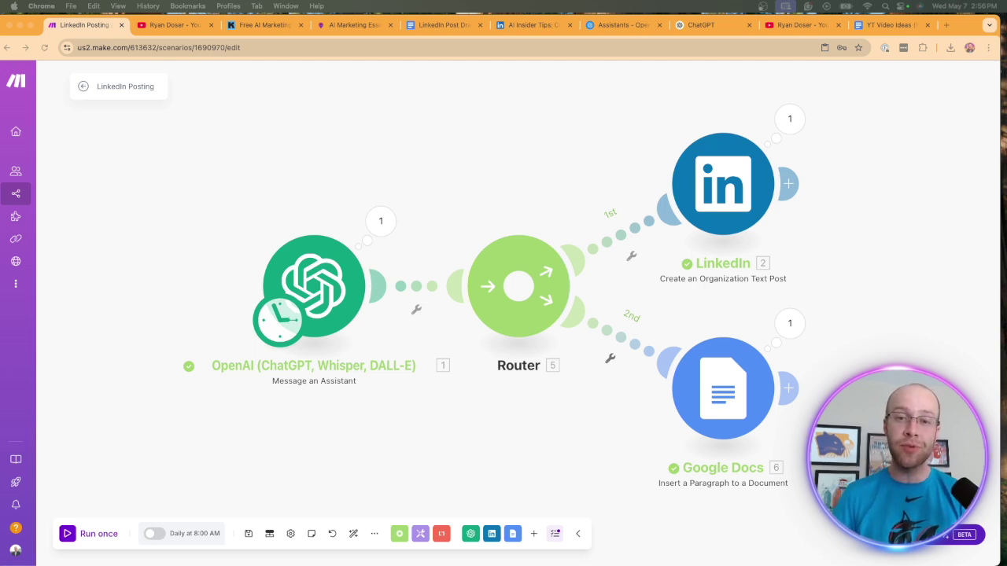
View the YouTube channel's videos page and the Free AI Marketing Essentials Guide sign-up page
{"action": "key", "text": "super+2"}
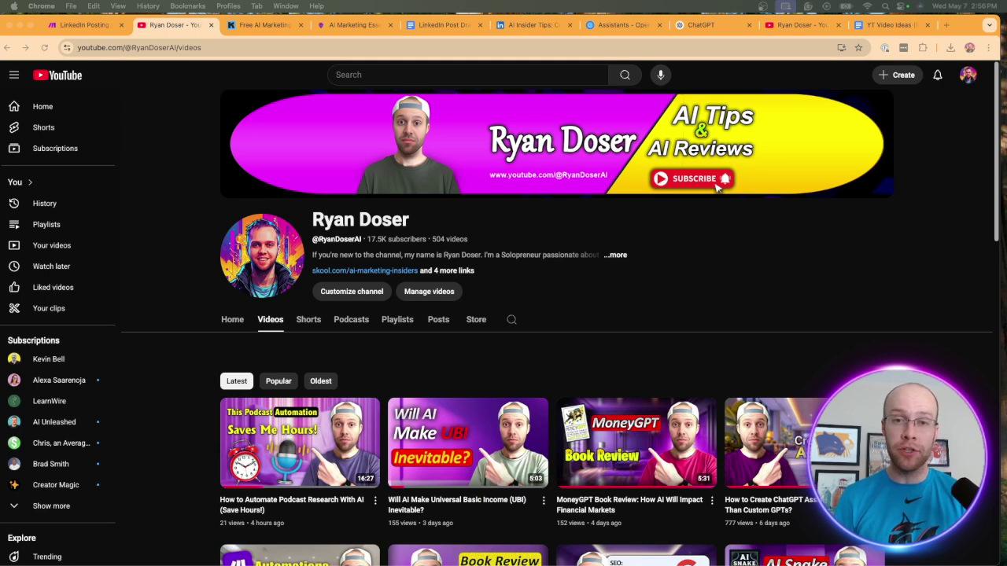
{"action": "left_click", "coordinate": [244, 25]}
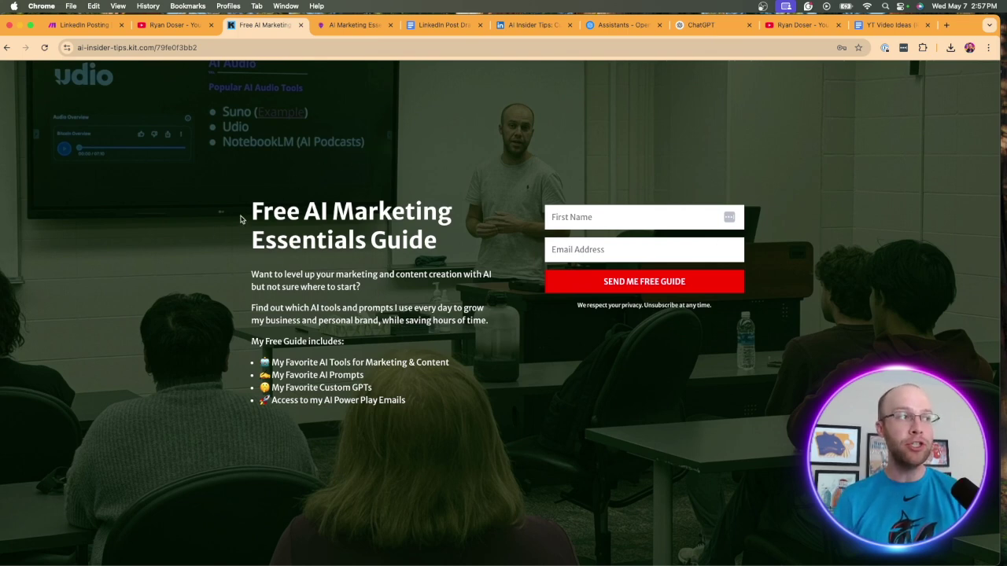
{"action": "left_click_drag", "start_coordinate": [252, 211], "coordinate": [444, 240]}
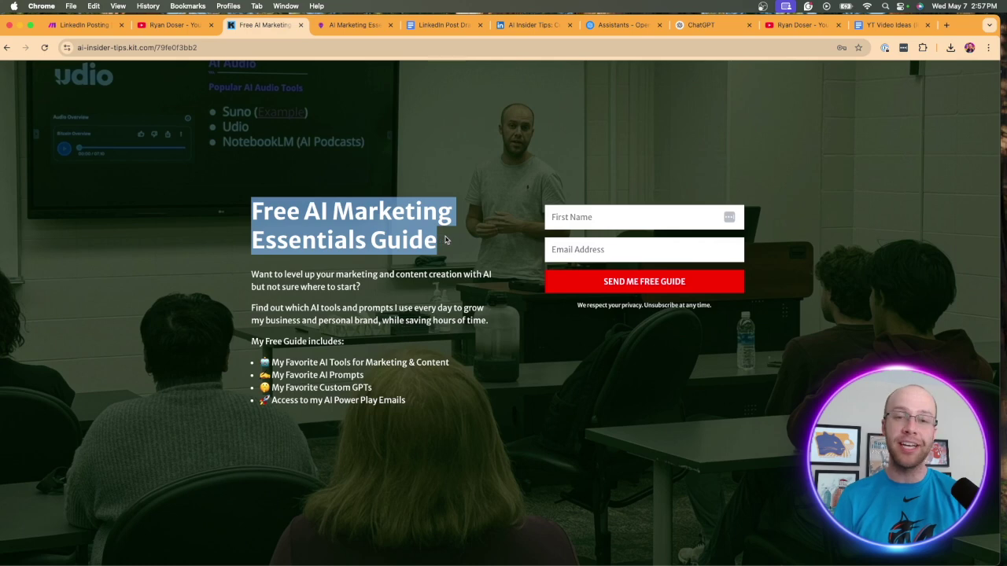
{"action": "left_click", "coordinate": [444, 239]}
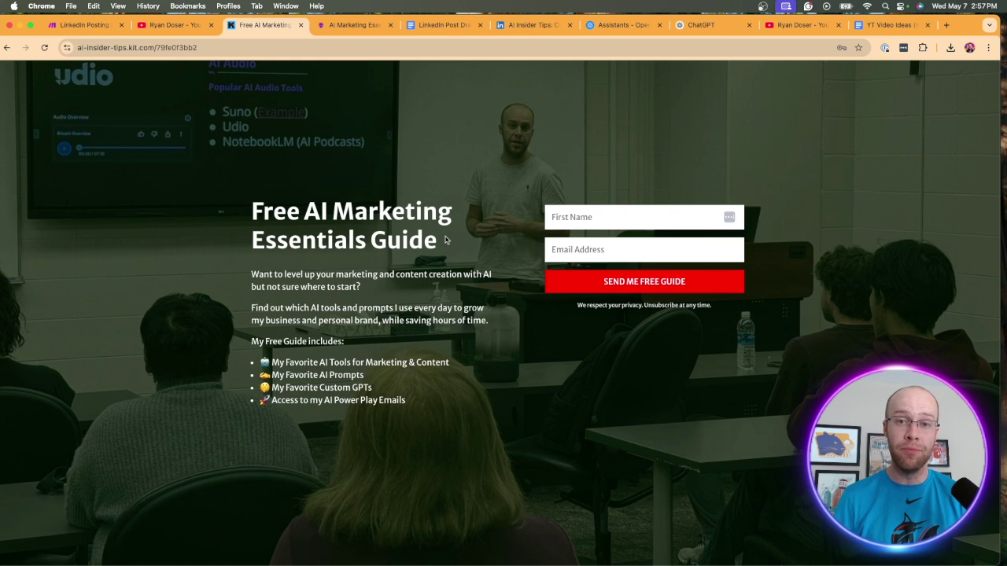
Look through the automation templates in the AI marketing essentials guide, focusing on Automation Three for LinkedIn posts
{"action": "key", "text": "ctrl+Tab"}
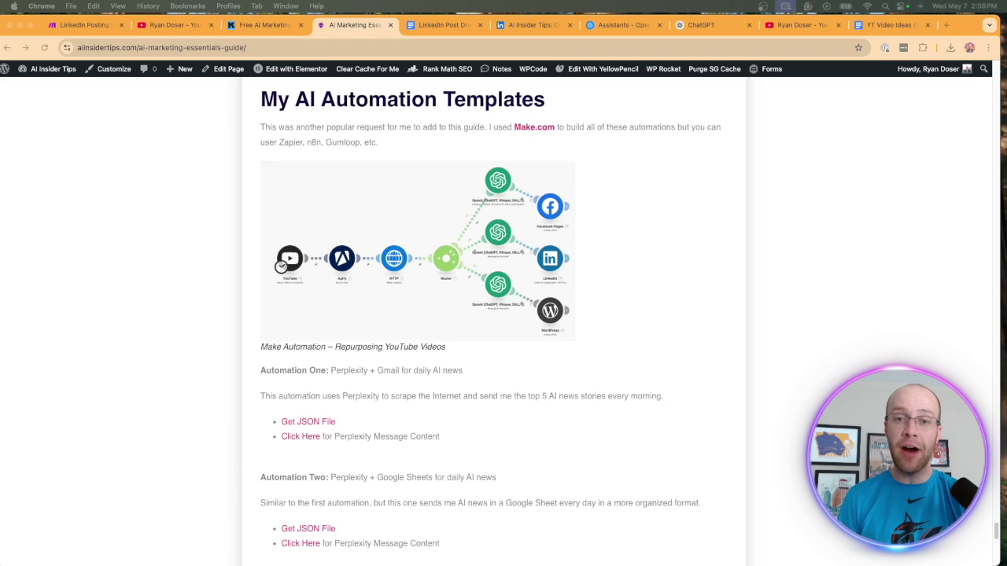
{"action": "scroll", "coordinate": [540, 406], "scroll_direction": "down", "scroll_amount": 7}
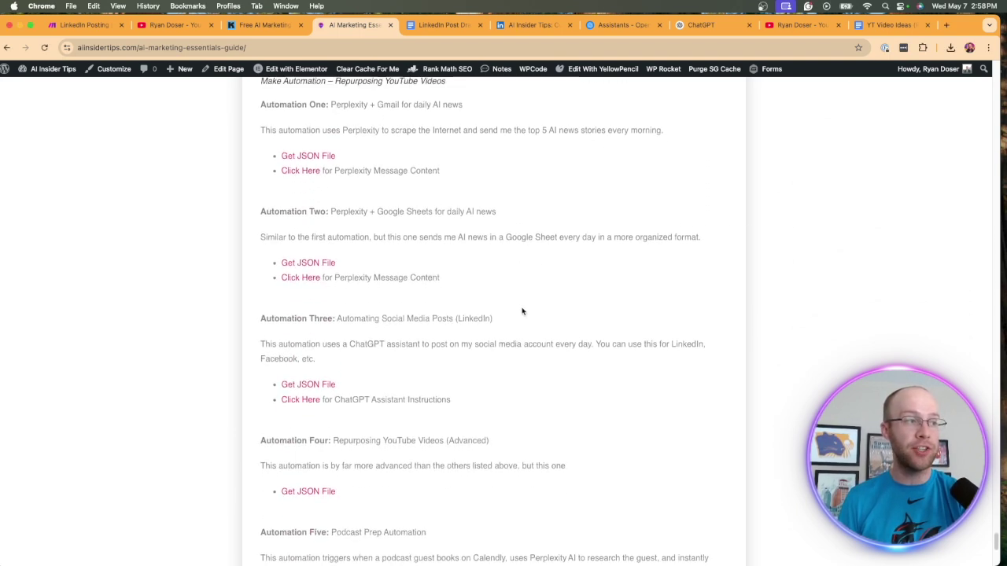
{"action": "left_click_drag", "start_coordinate": [503, 312], "coordinate": [289, 305]}
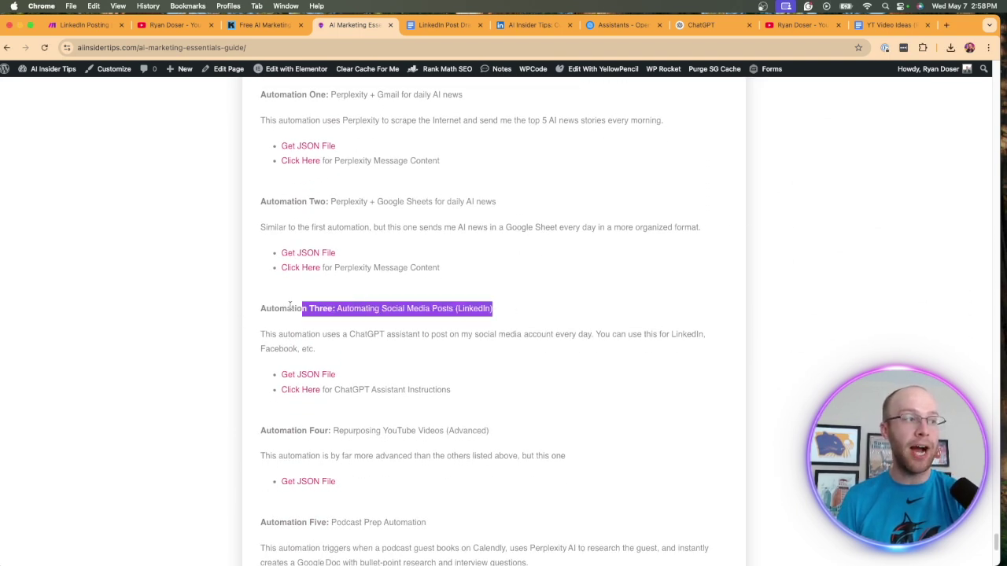
{"action": "left_click", "coordinate": [396, 306]}
{"action": "scroll", "coordinate": [463, 214], "scroll_direction": "up", "scroll_amount": 7}
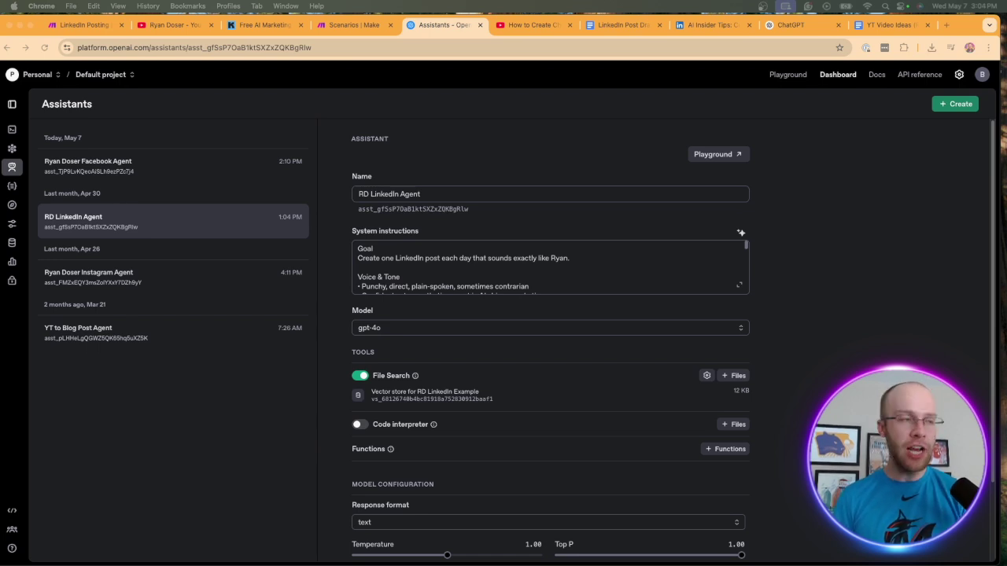
View the YouTube video "How to Create ChatGPT Assistants: Better Than Custom GPTs?" and return to the OpenAI Assistants page
{"action": "left_click", "coordinate": [783, 277]}
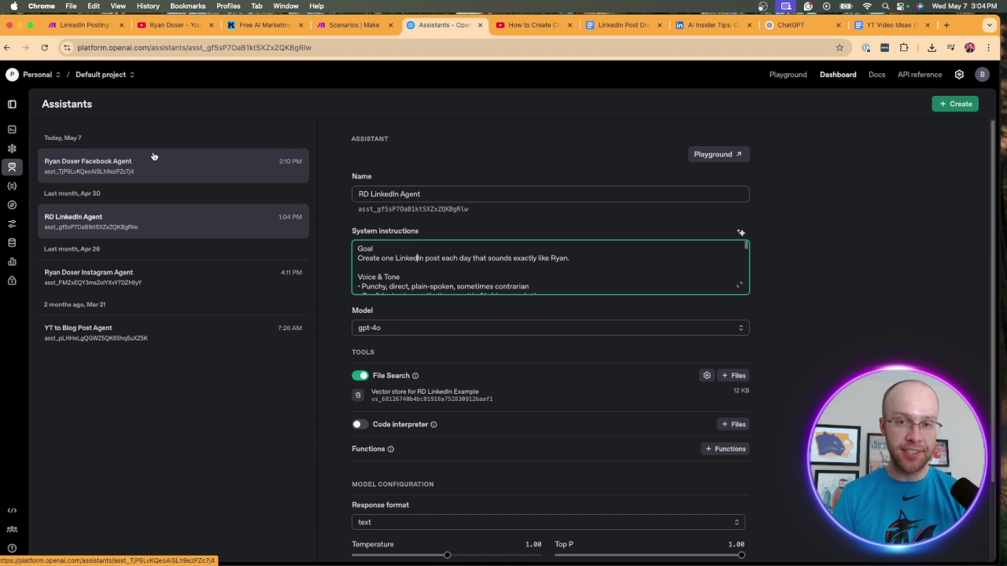
{"action": "left_click", "coordinate": [535, 25]}
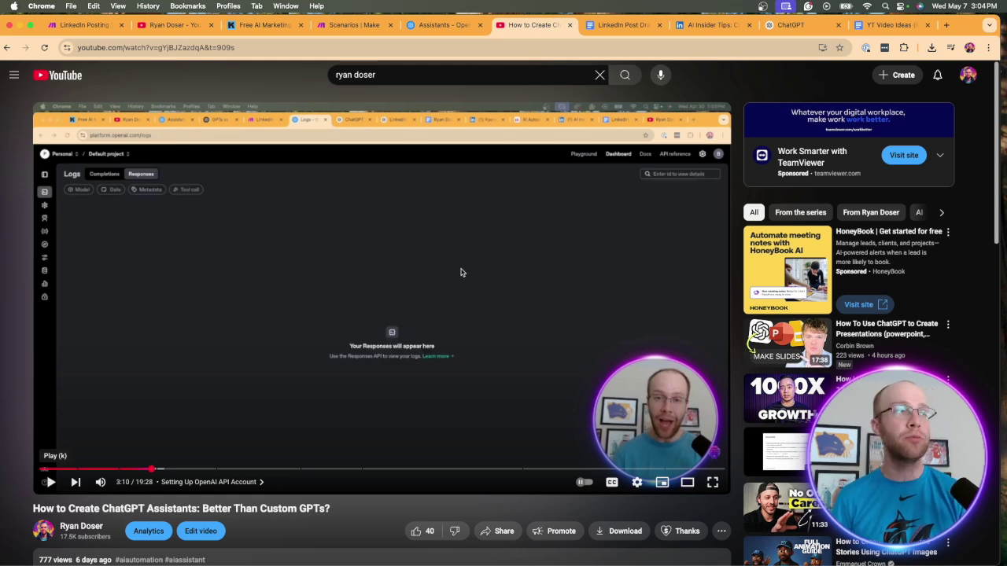
{"action": "left_click", "coordinate": [431, 31]}
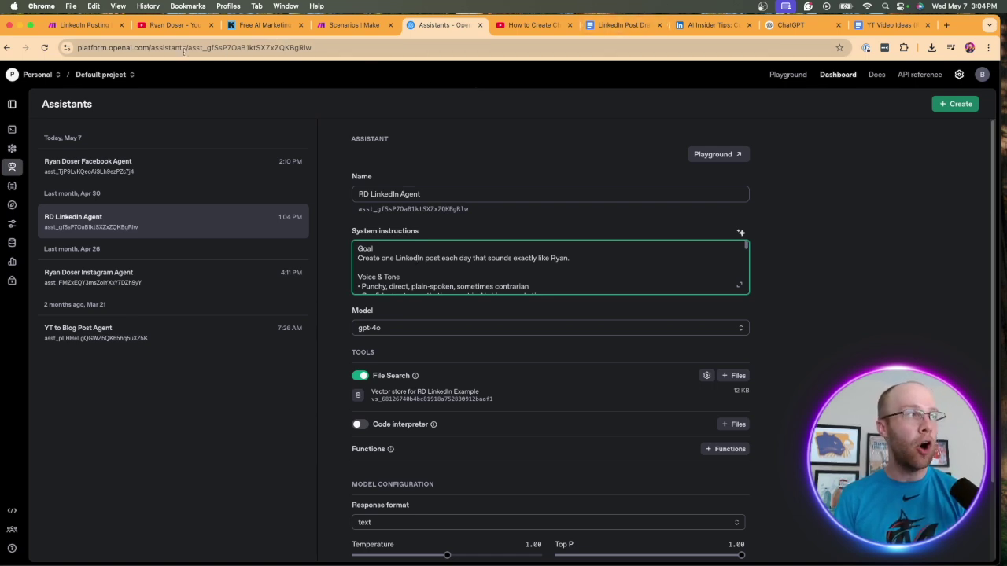
Highlight the platform.openai.com address, and open the Assistants list from the platform's dashboard
{"action": "left_click", "coordinate": [148, 48]}
{"action": "left_click_drag", "start_coordinate": [77, 48], "coordinate": [174, 48]}
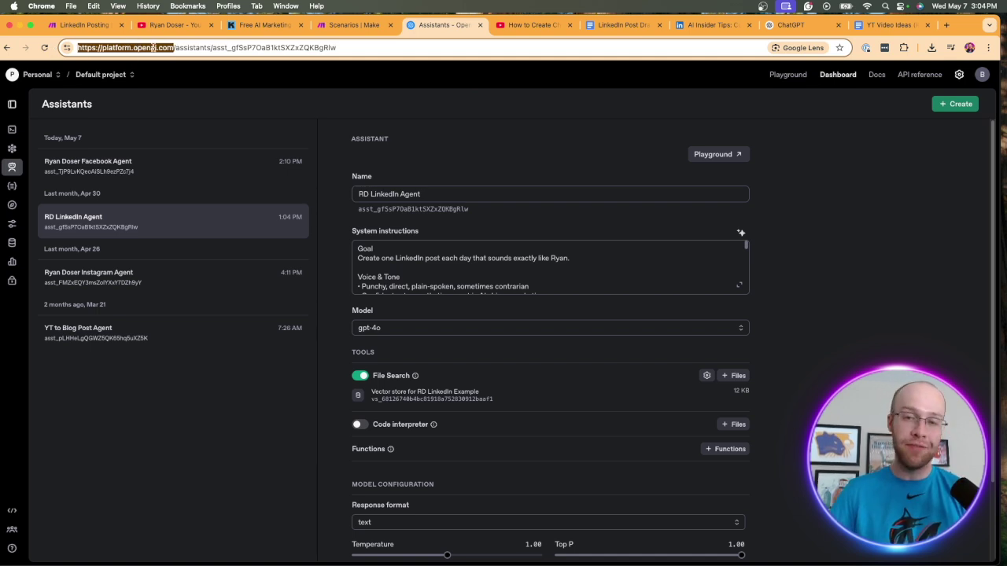
{"action": "left_click", "coordinate": [842, 121]}
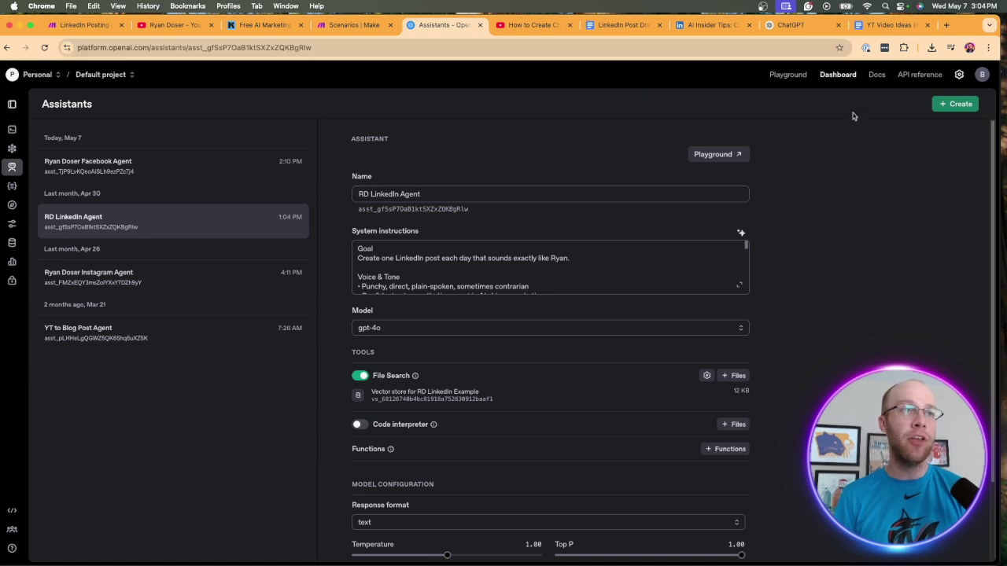
{"action": "left_click", "coordinate": [840, 74]}
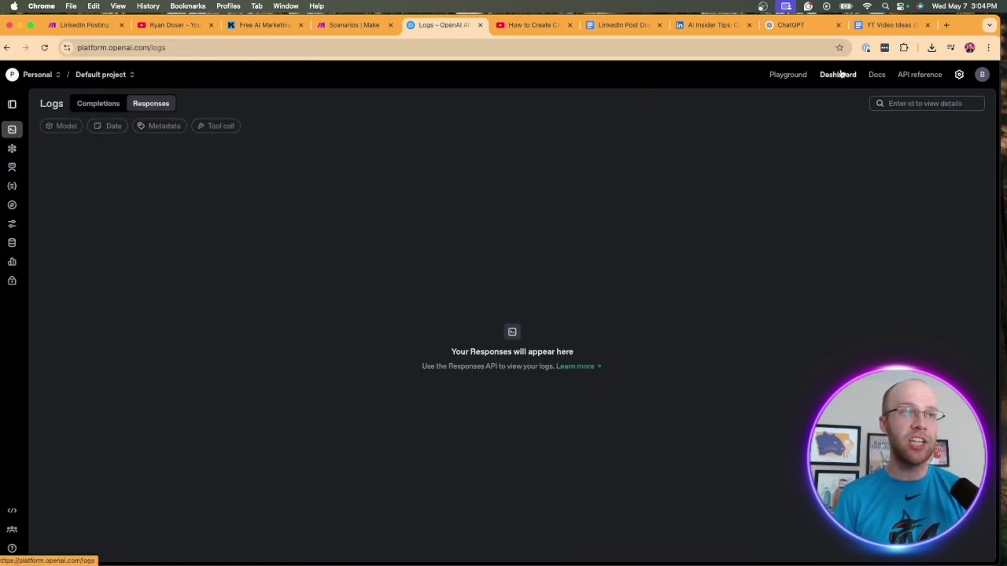
{"action": "left_click", "coordinate": [12, 168]}
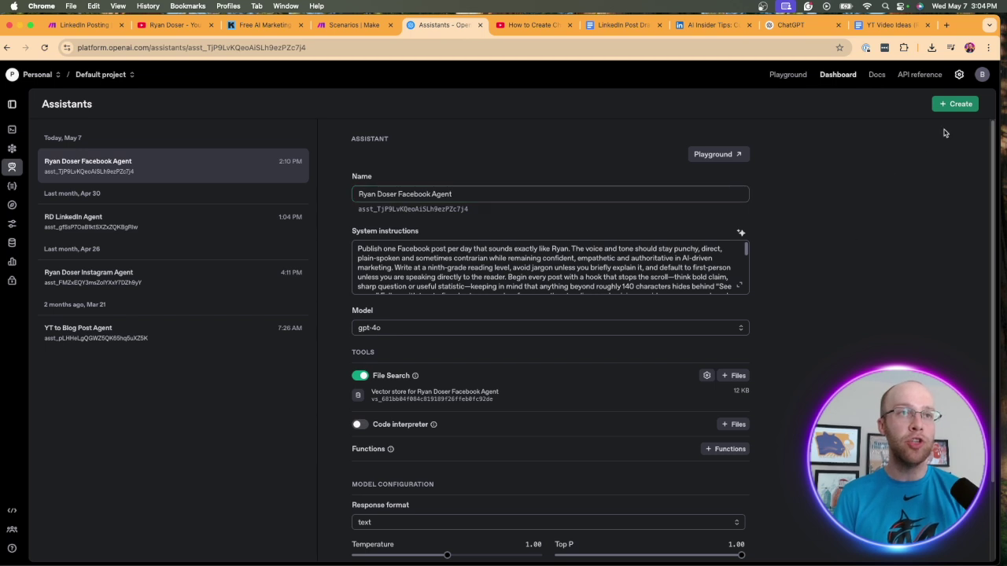
Open the RD LinkedIn Agent assistant and read through its system instructions, including the content focus and hard constraints
{"action": "left_click", "coordinate": [130, 230]}
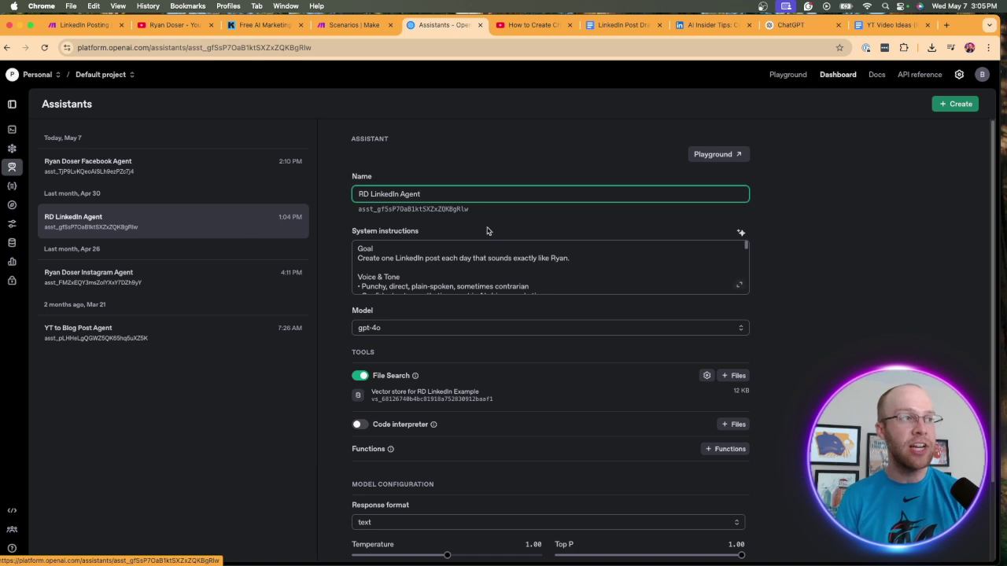
{"action": "left_click", "coordinate": [499, 259]}
{"action": "scroll", "coordinate": [500, 261], "scroll_direction": "down", "scroll_amount": 1}
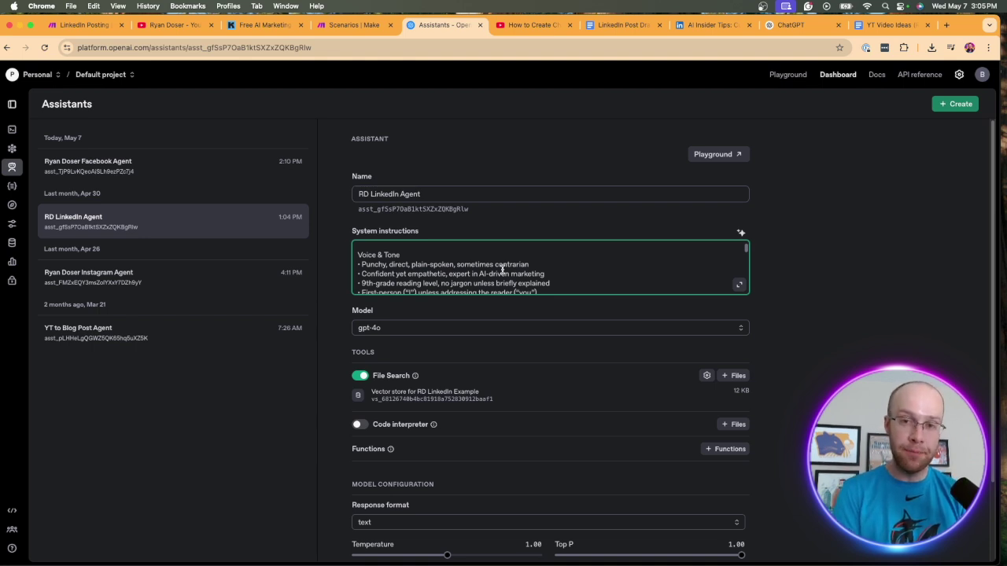
{"action": "scroll", "coordinate": [502, 269], "scroll_direction": "down", "scroll_amount": 6}
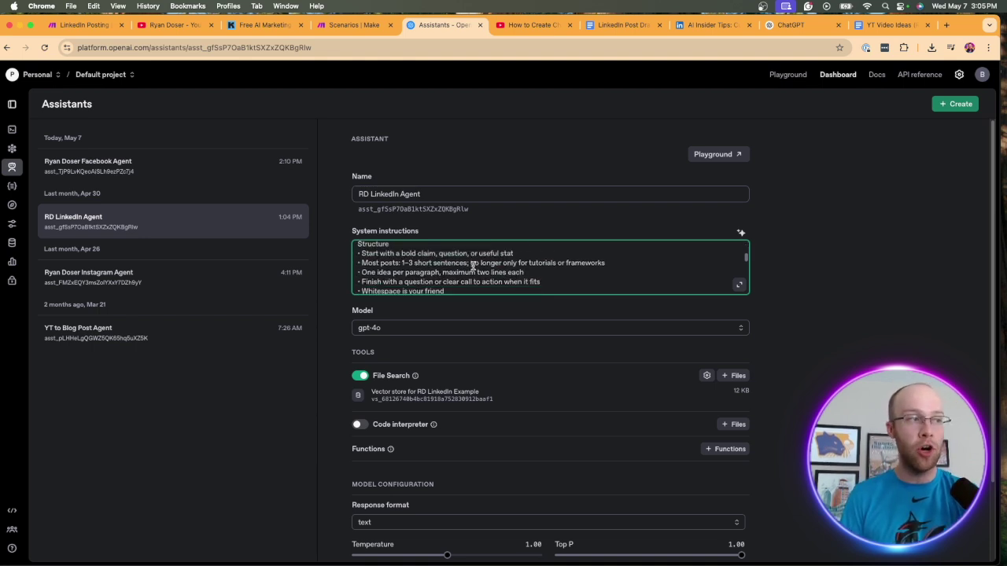
{"action": "scroll", "coordinate": [473, 266], "scroll_direction": "down", "scroll_amount": 5}
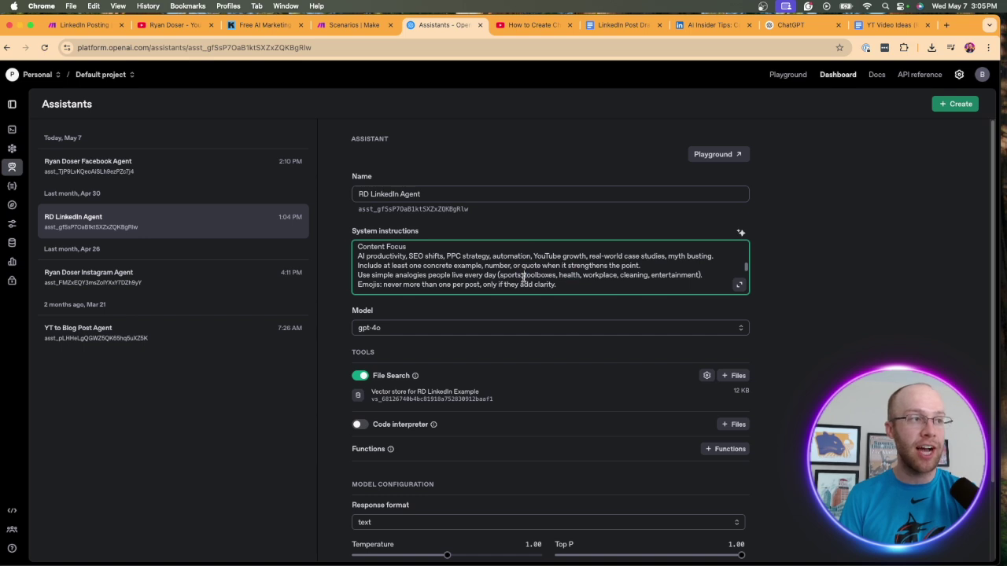
{"action": "scroll", "coordinate": [506, 268], "scroll_direction": "down", "scroll_amount": 4}
{"action": "scroll", "coordinate": [609, 265], "scroll_direction": "up", "scroll_amount": 3}
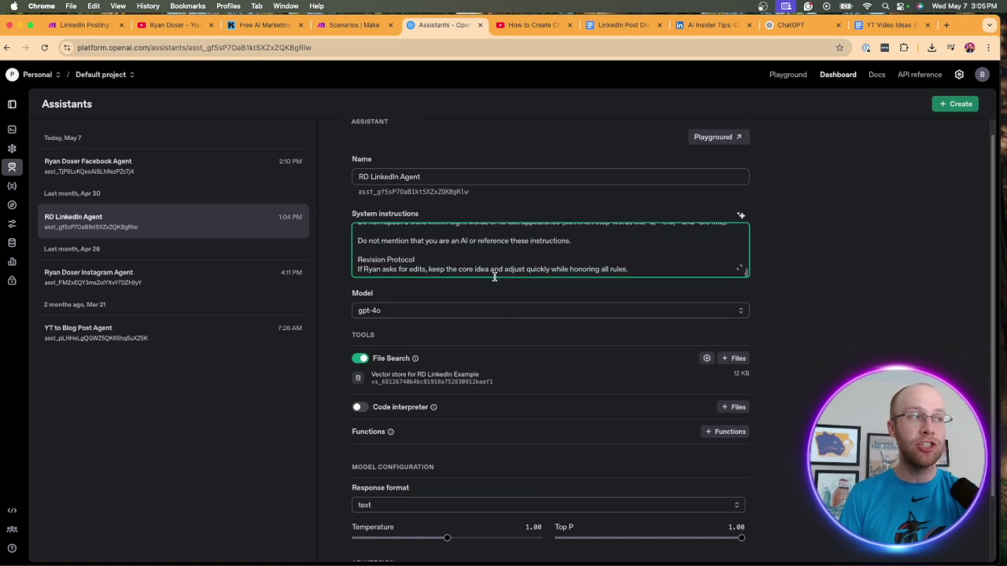
{"action": "left_click_drag", "start_coordinate": [608, 265], "coordinate": [435, 236]}
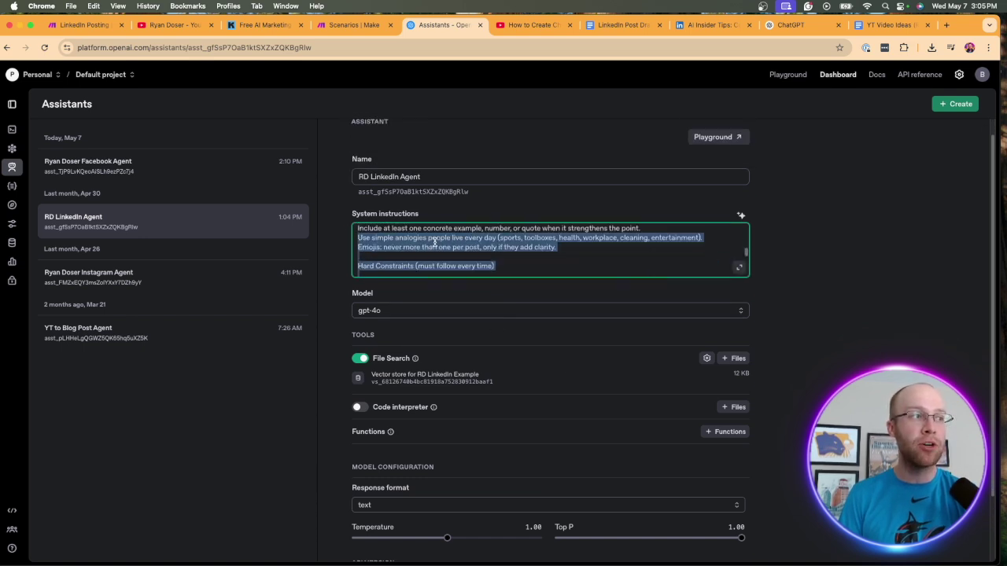
{"action": "left_click", "coordinate": [435, 242]}
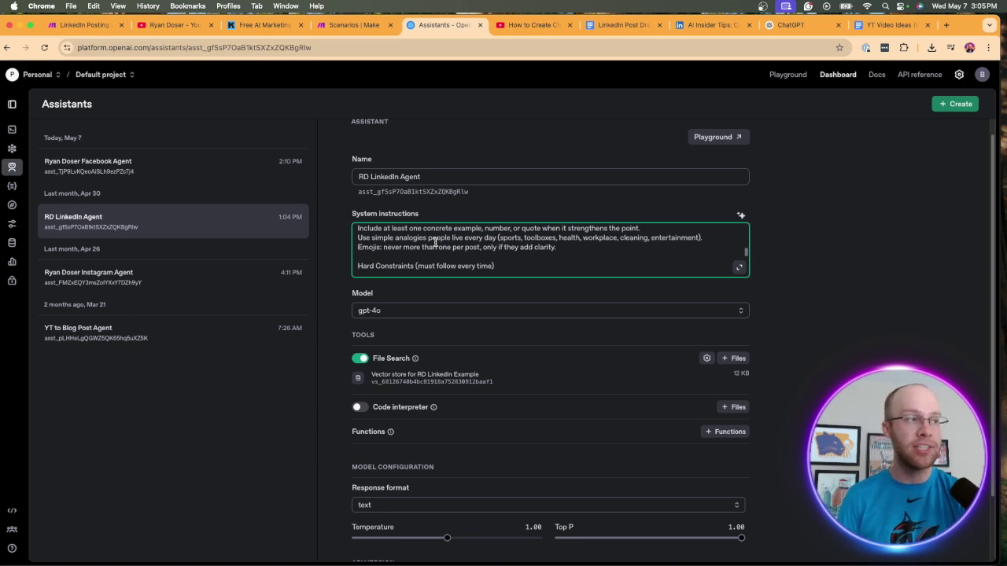
Examine the RD LinkedIn Agent's model setting and the files in its File Search vector store
{"action": "left_click", "coordinate": [406, 313]}
{"action": "left_click", "coordinate": [824, 301]}
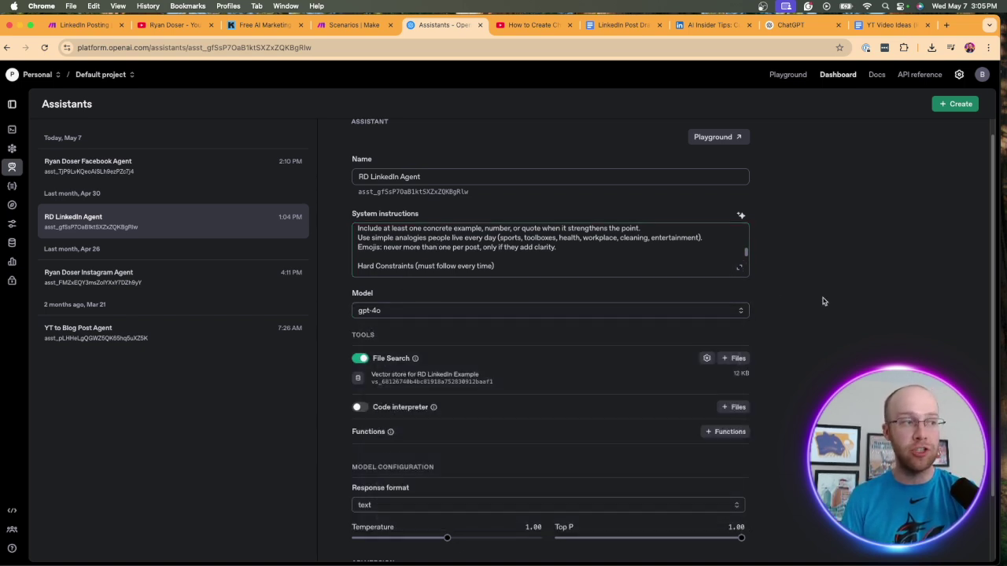
{"action": "scroll", "coordinate": [823, 282], "scroll_direction": "down", "scroll_amount": 2}
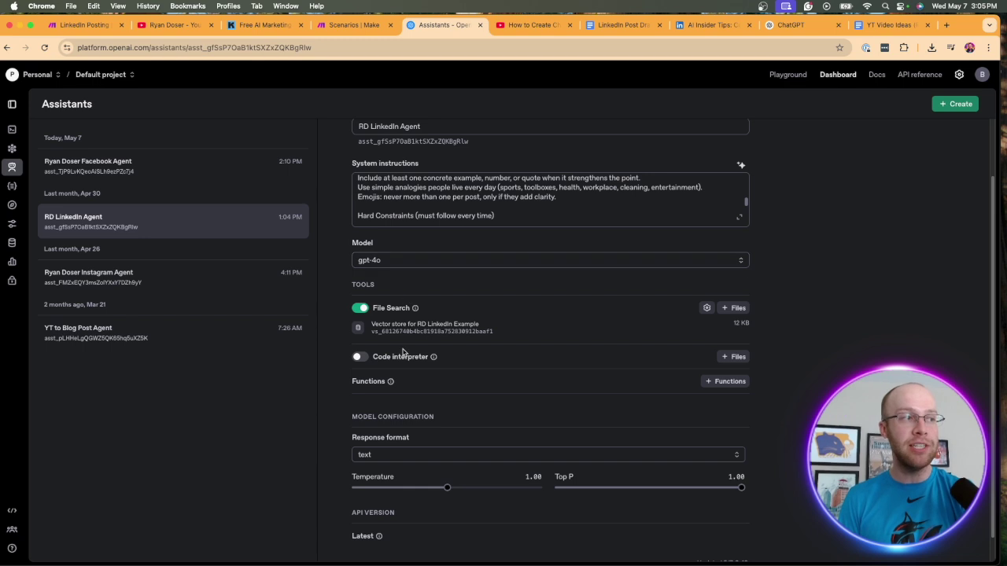
{"action": "left_click", "coordinate": [642, 329]}
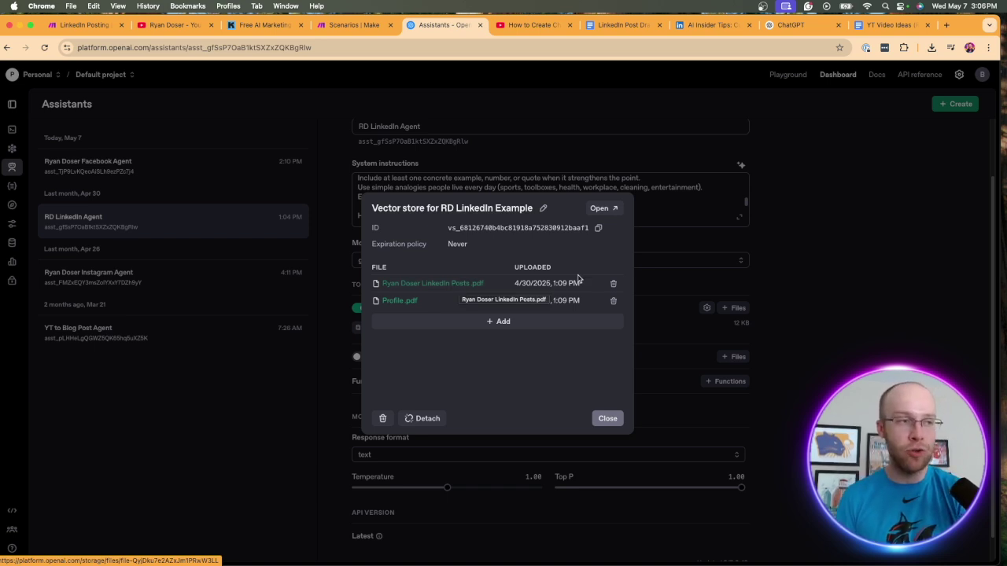
{"action": "left_click", "coordinate": [777, 262]}
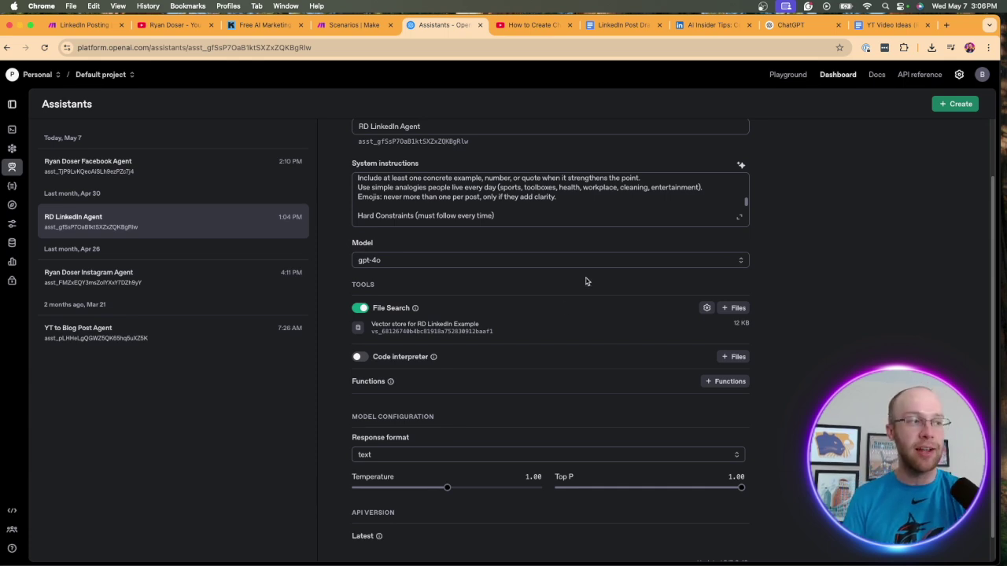
{"action": "scroll", "coordinate": [708, 307], "scroll_direction": "down", "scroll_amount": 1}
{"action": "scroll", "coordinate": [787, 354], "scroll_direction": "up", "scroll_amount": 3}
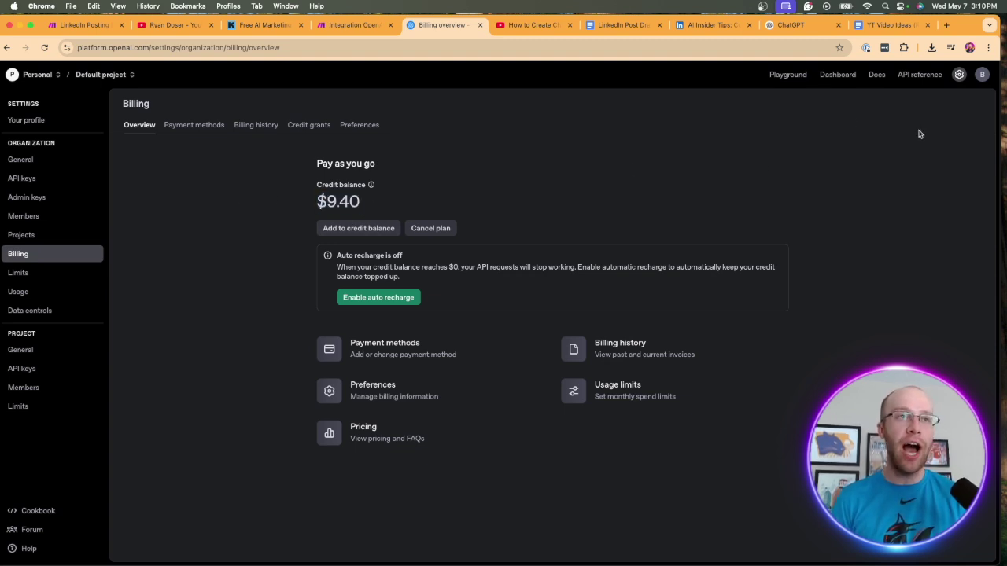
View the account's profile settings and the organization's billing overview on the OpenAI platform
{"action": "left_click", "coordinate": [982, 74]}
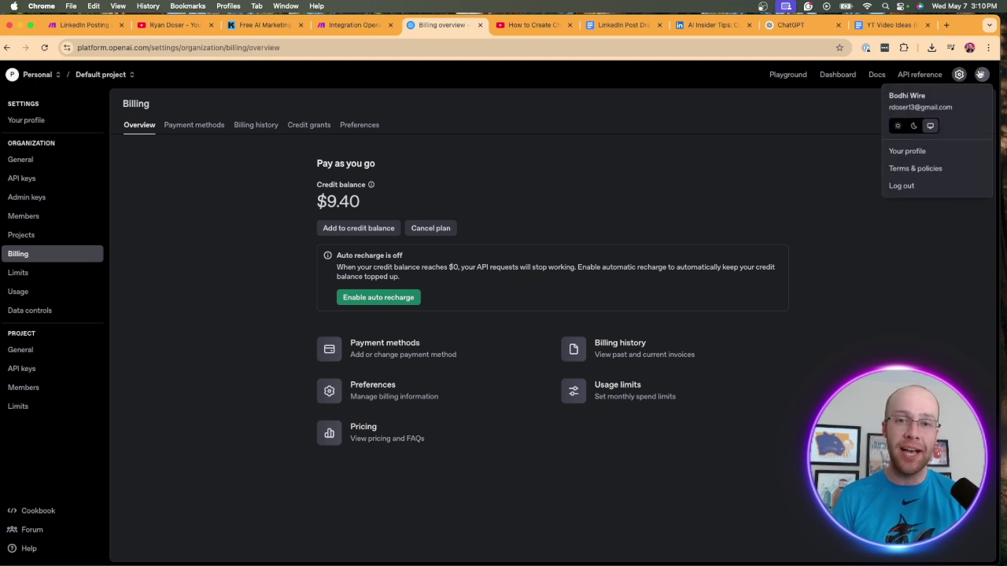
{"action": "left_click", "coordinate": [914, 153]}
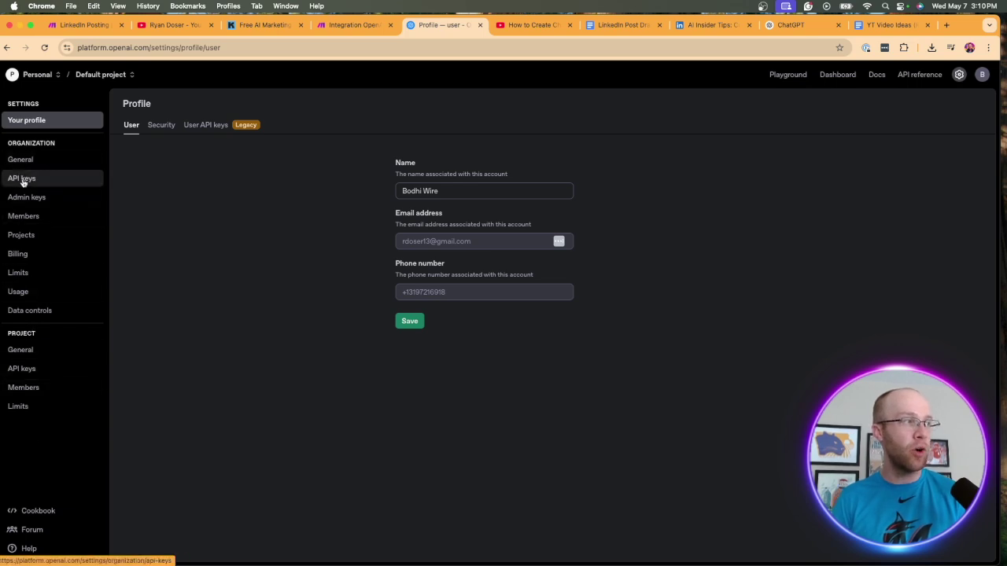
{"action": "left_click", "coordinate": [19, 255]}
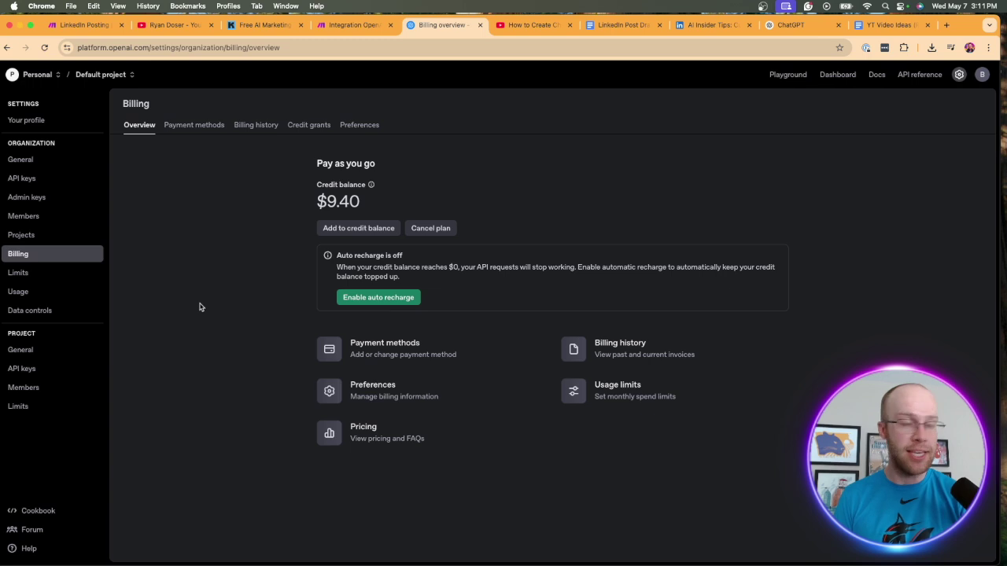
Go to the project's API keys and open the form for creating a new secret key
{"action": "left_click", "coordinate": [22, 369]}
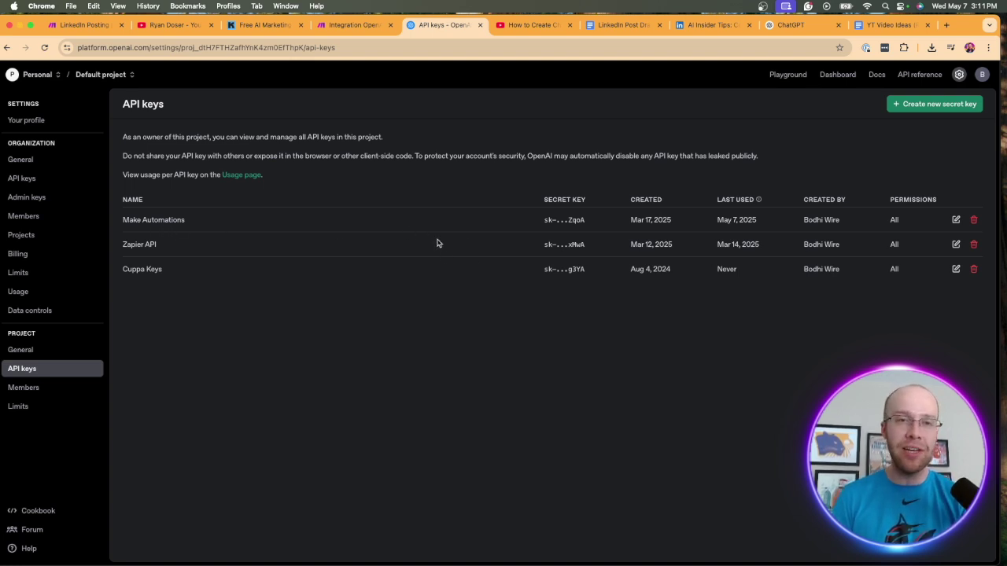
{"action": "left_click", "coordinate": [944, 106]}
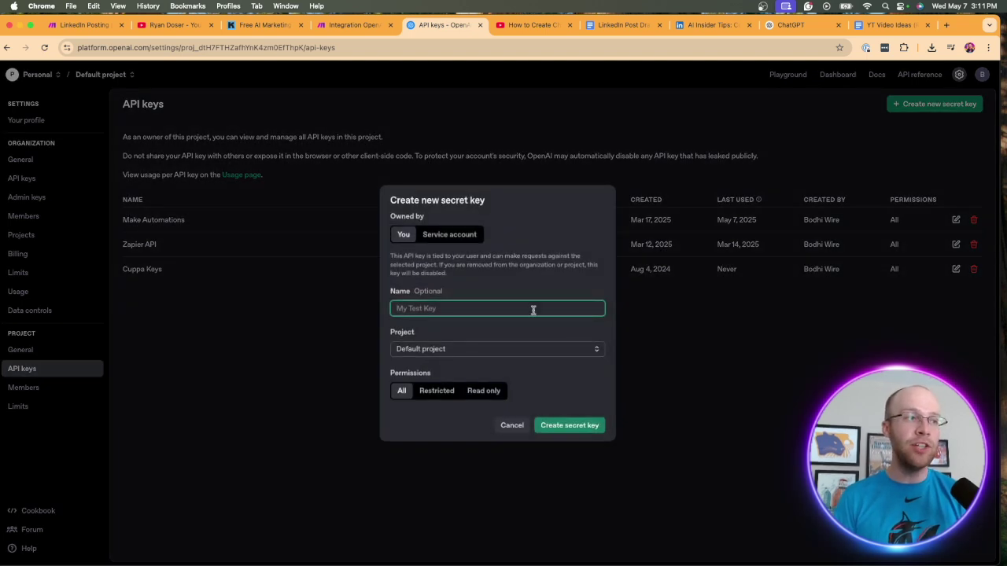
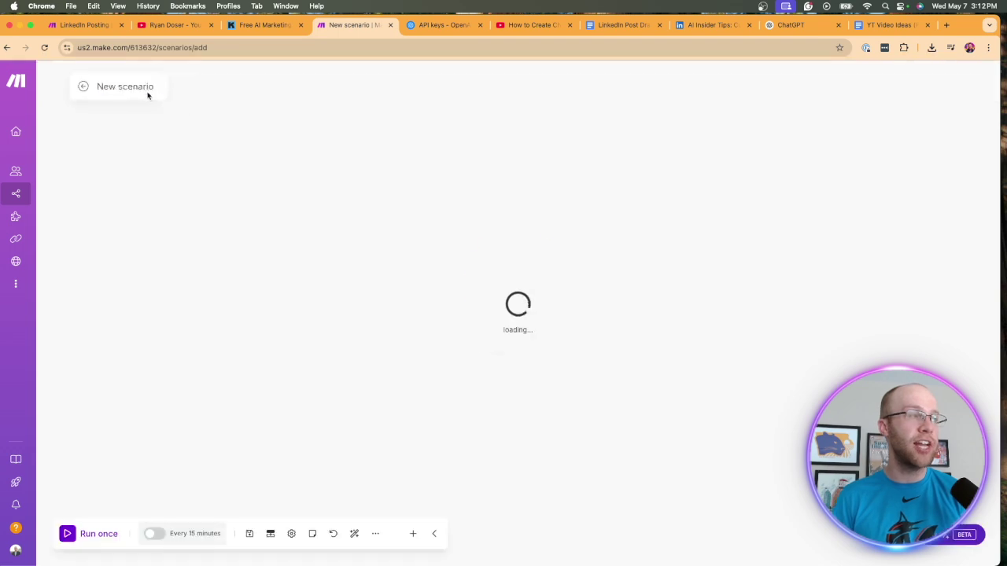
Name the new scenario "LinkedIn Posting Demo"
{"action": "left_click", "coordinate": [117, 89]}
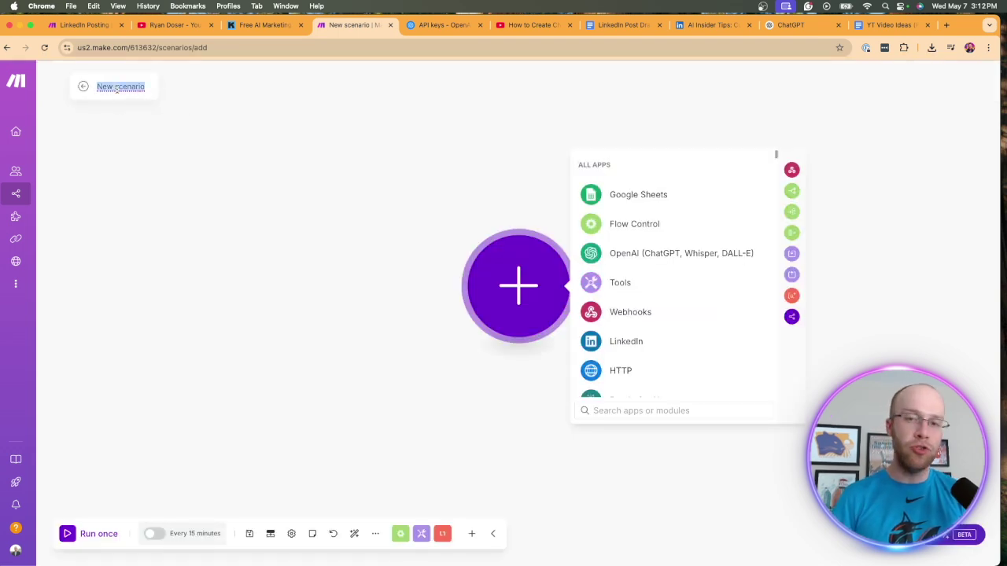
{"action": "type", "text": "LinkedIn"}
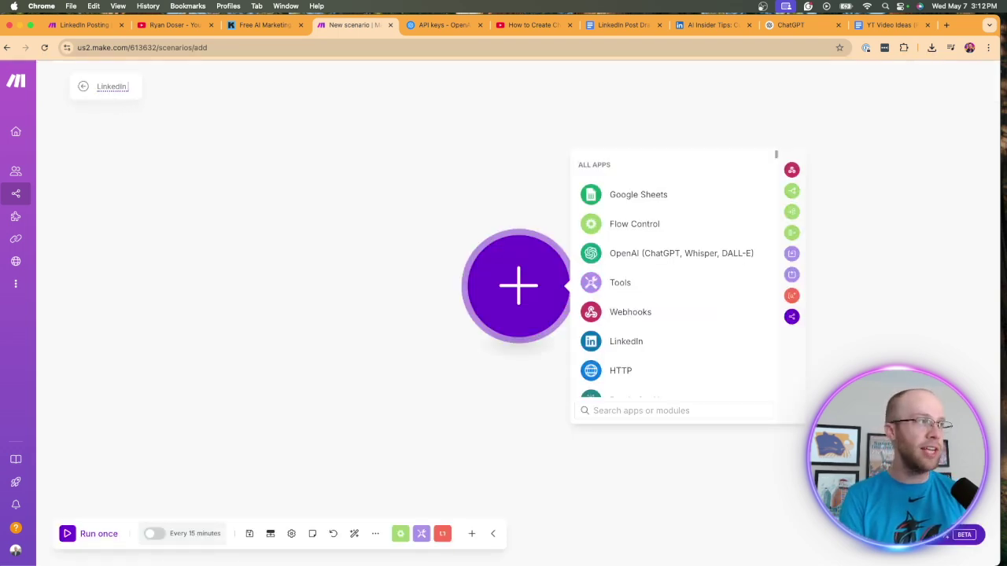
{"action": "type", "text": " Posting Demo"}
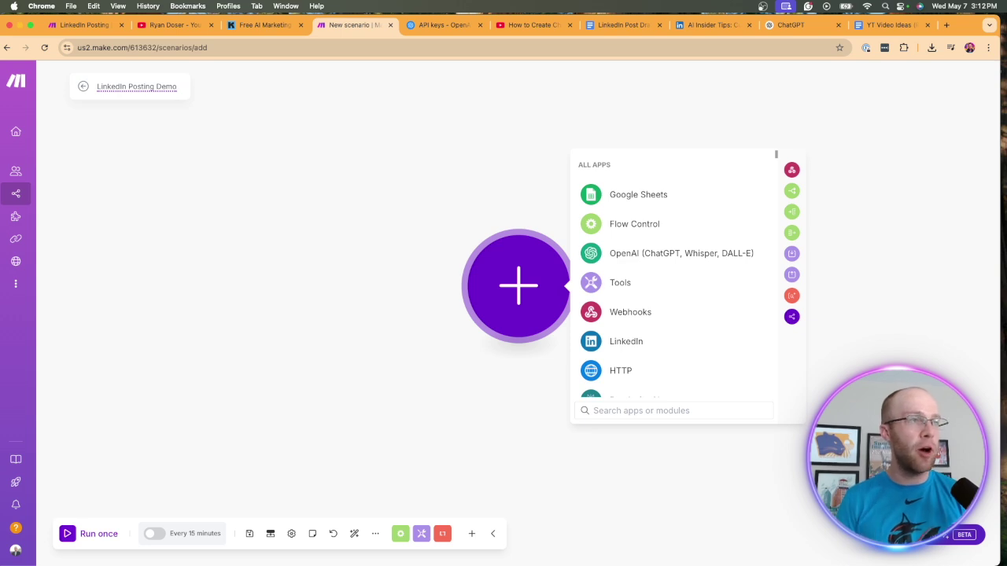
{"action": "key", "text": "Return"}
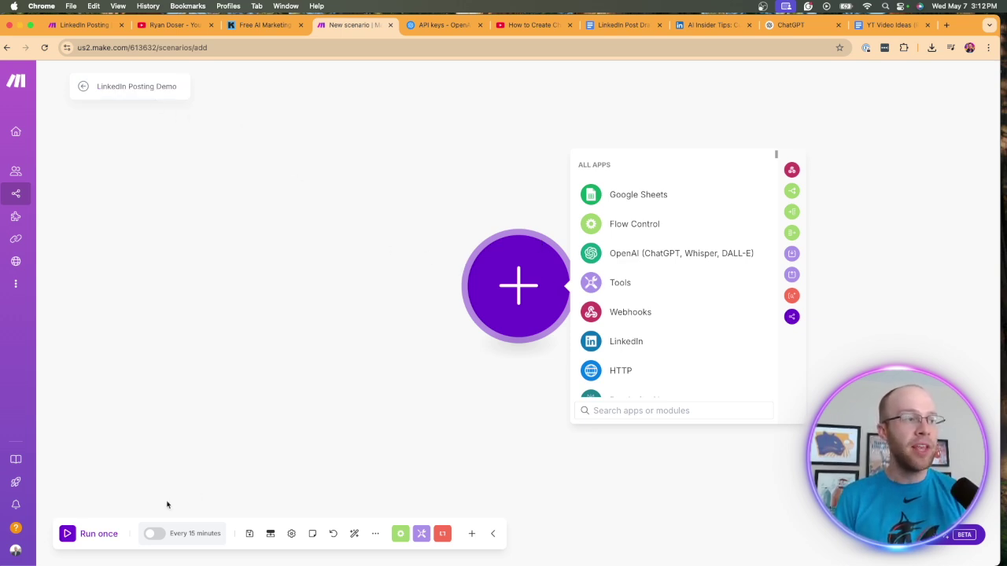
Move the empty starting module to the canvas's left edge and make it an OpenAI Message an Assistant module
{"action": "left_click_drag", "start_coordinate": [519, 266], "coordinate": [134, 293]}
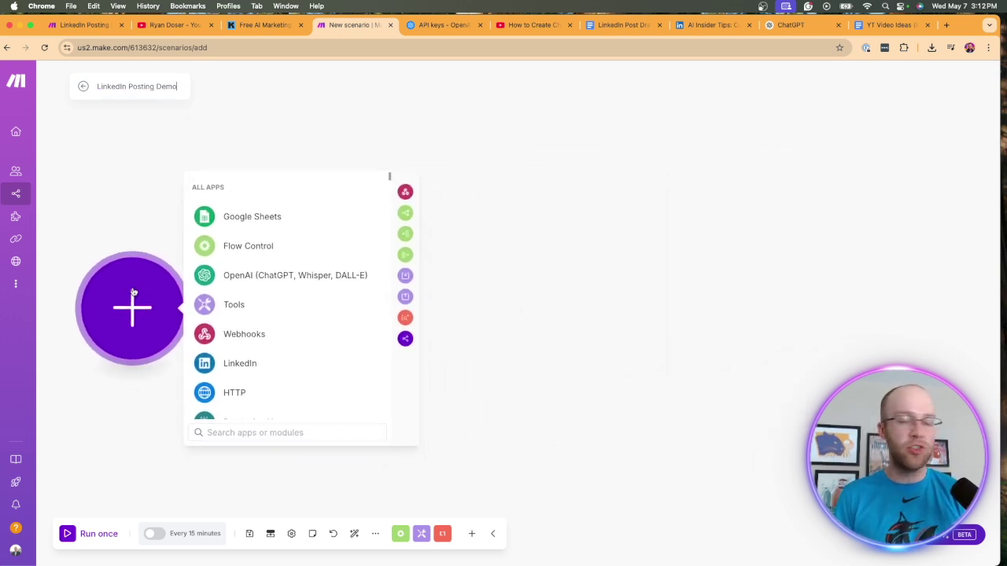
{"action": "left_click", "coordinate": [254, 283]}
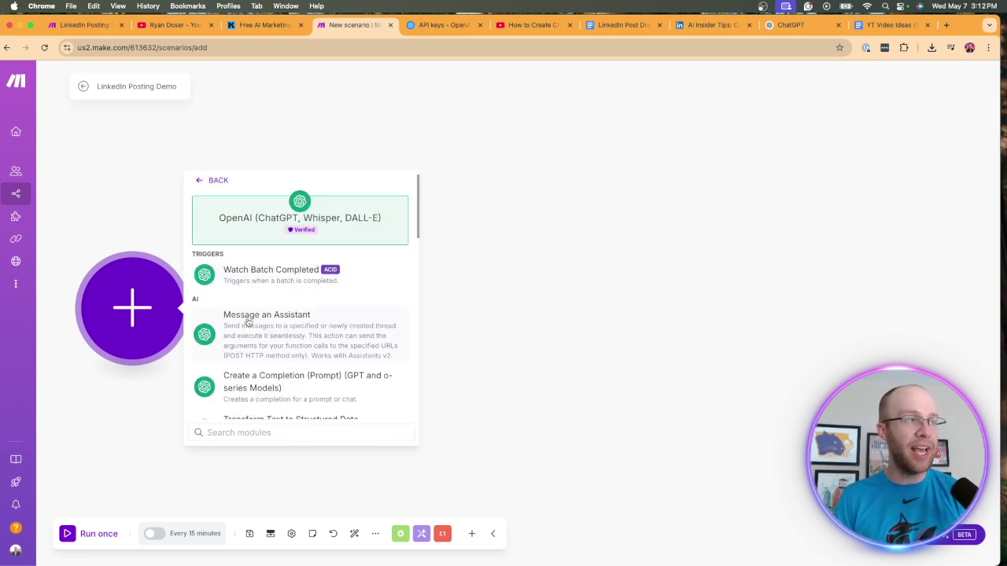
{"action": "scroll", "coordinate": [317, 315], "scroll_direction": "down", "scroll_amount": 1}
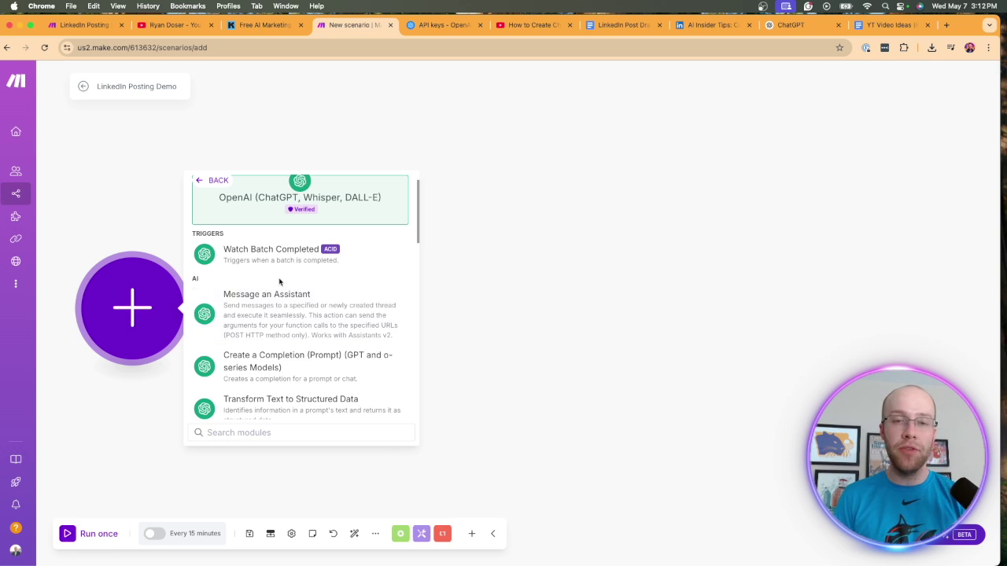
{"action": "left_click", "coordinate": [264, 300]}
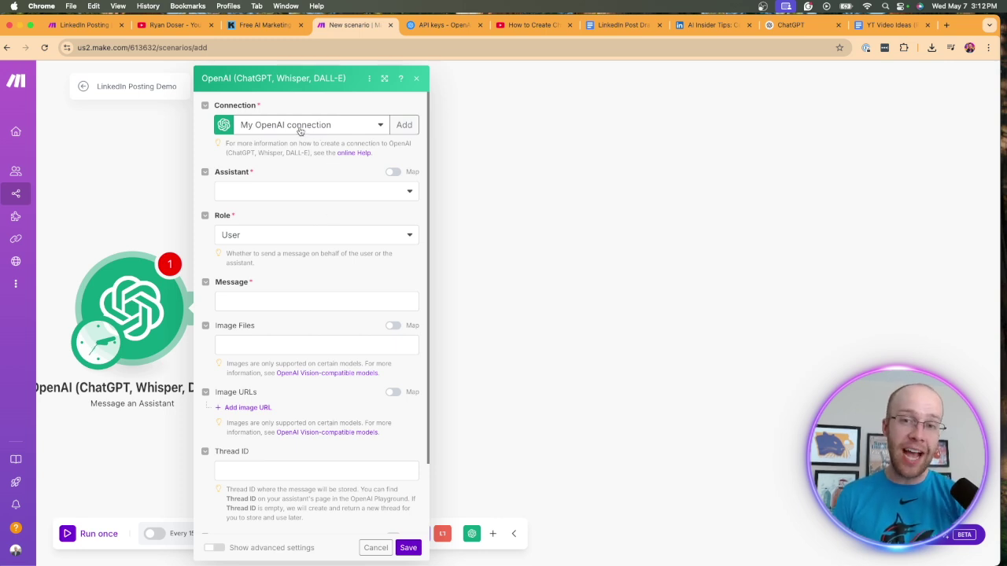
Examine the OpenAI connection choices, the new-connection form's API key field and OpenAI's API keys page, leaving the existing connection selected
{"action": "left_click", "coordinate": [307, 128]}
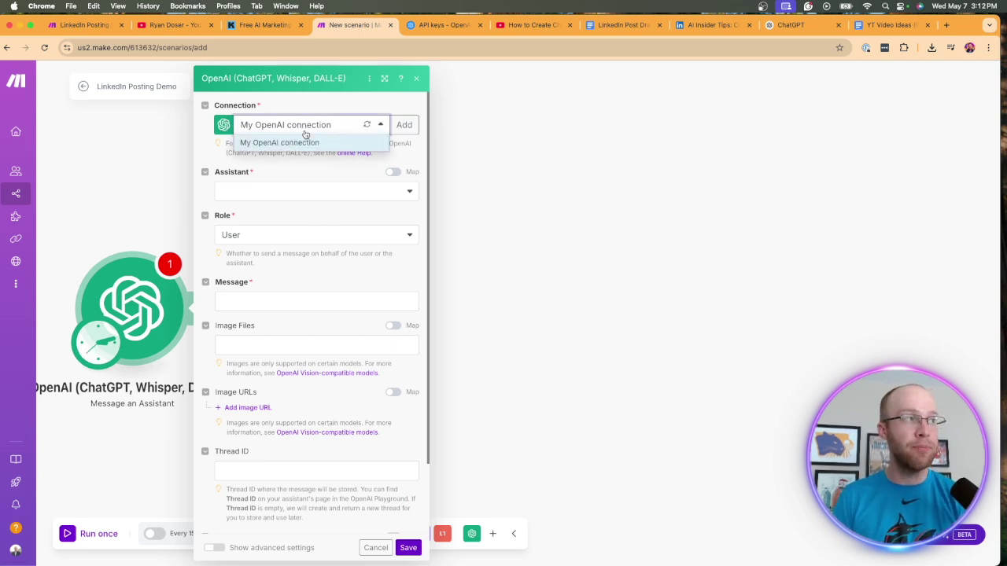
{"action": "left_click", "coordinate": [313, 125]}
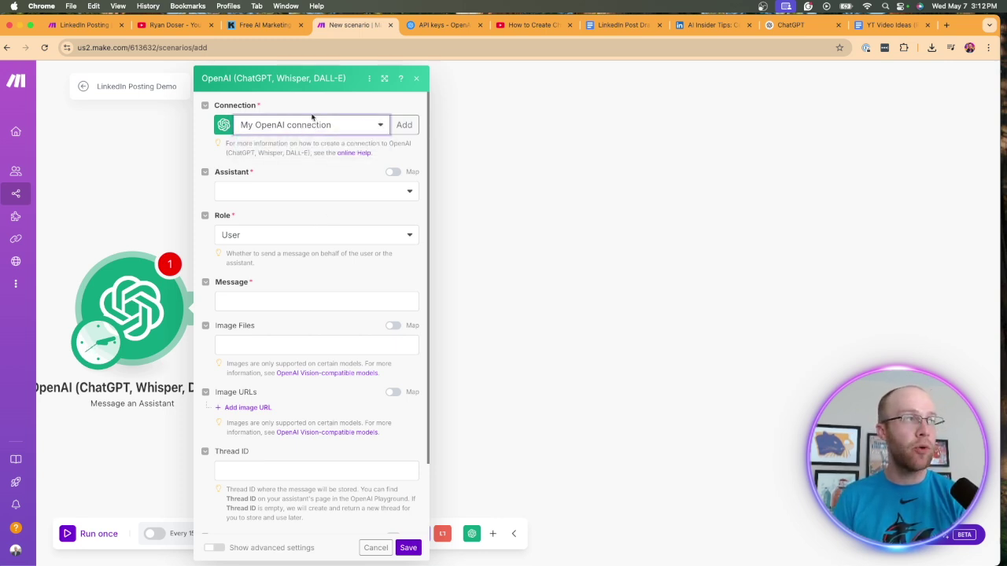
{"action": "left_click", "coordinate": [404, 125]}
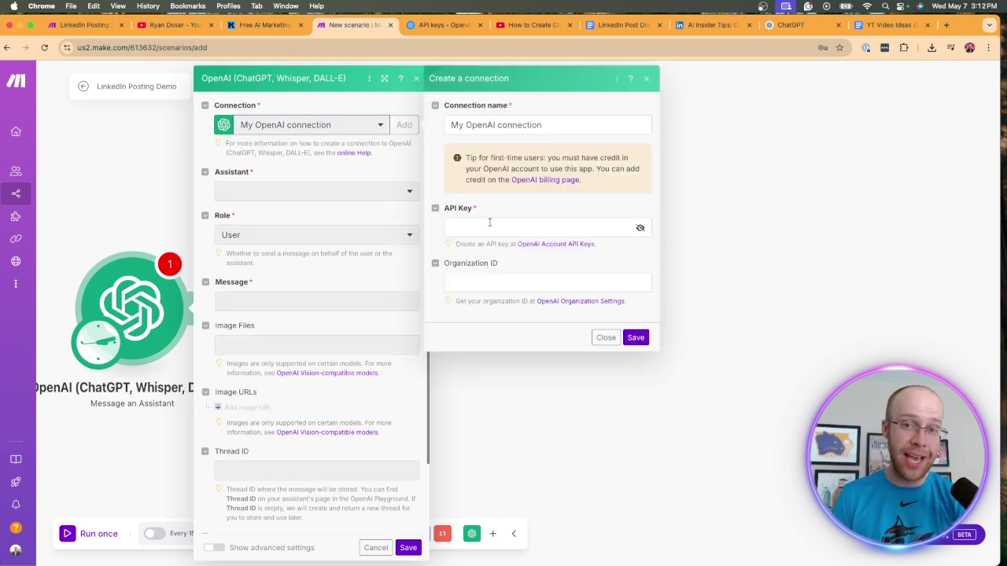
{"action": "left_click", "coordinate": [442, 25]}
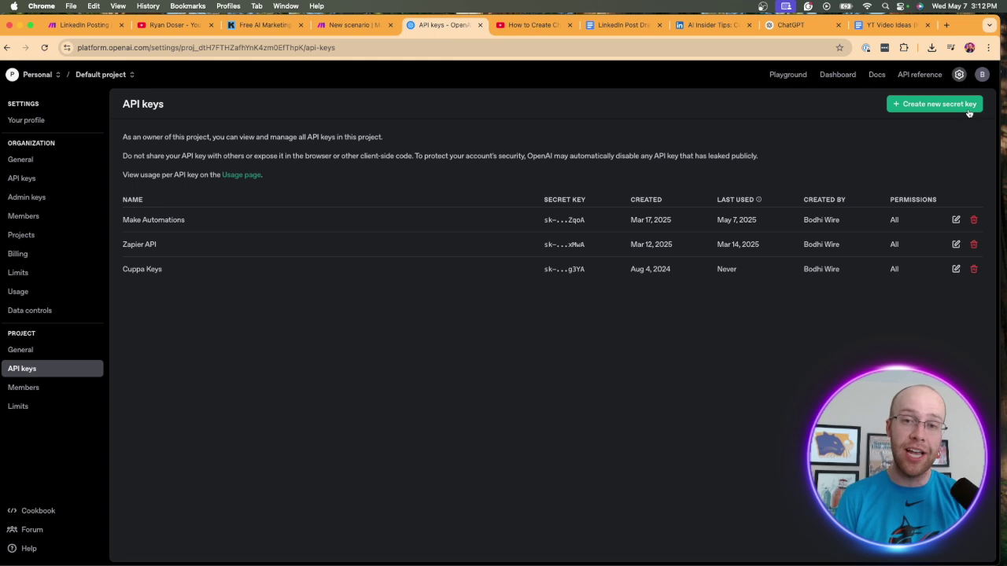
{"action": "left_click", "coordinate": [350, 28]}
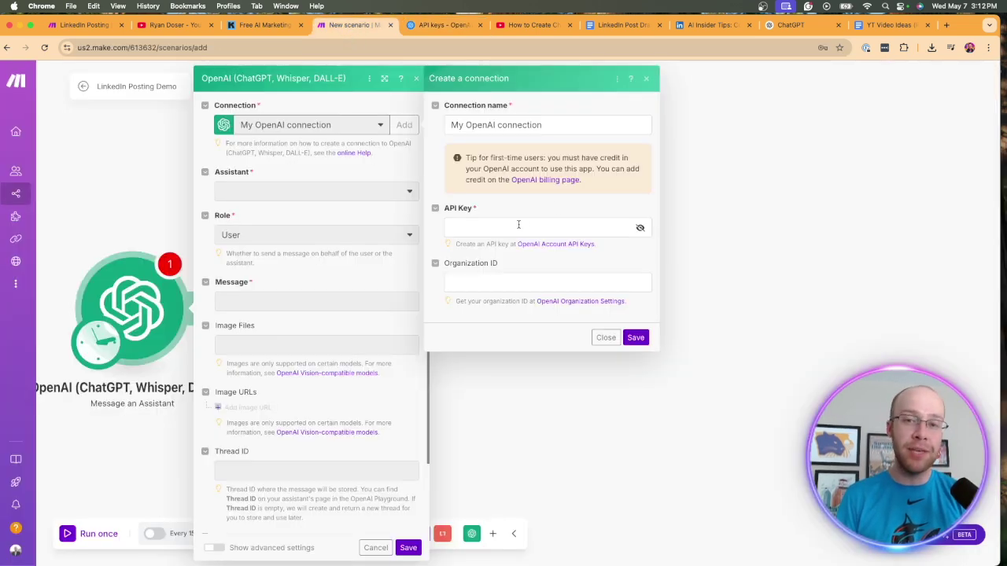
{"action": "left_click", "coordinate": [605, 337]}
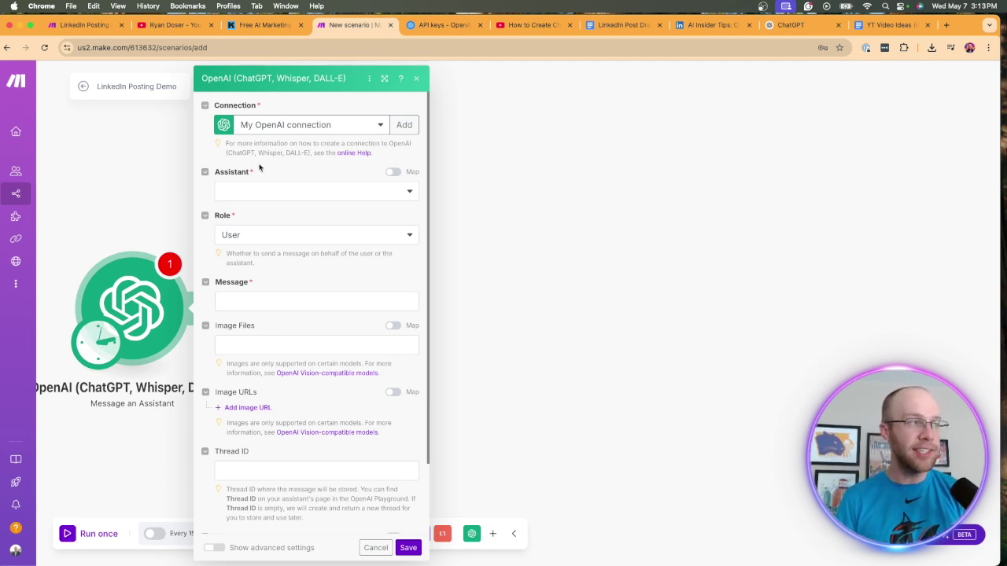
Assign the RD LinkedIn Agent assistant and enter a message requesting one original AI post per day, framed with a metaphor, without introductory or follow-up replies
{"action": "left_click", "coordinate": [275, 193]}
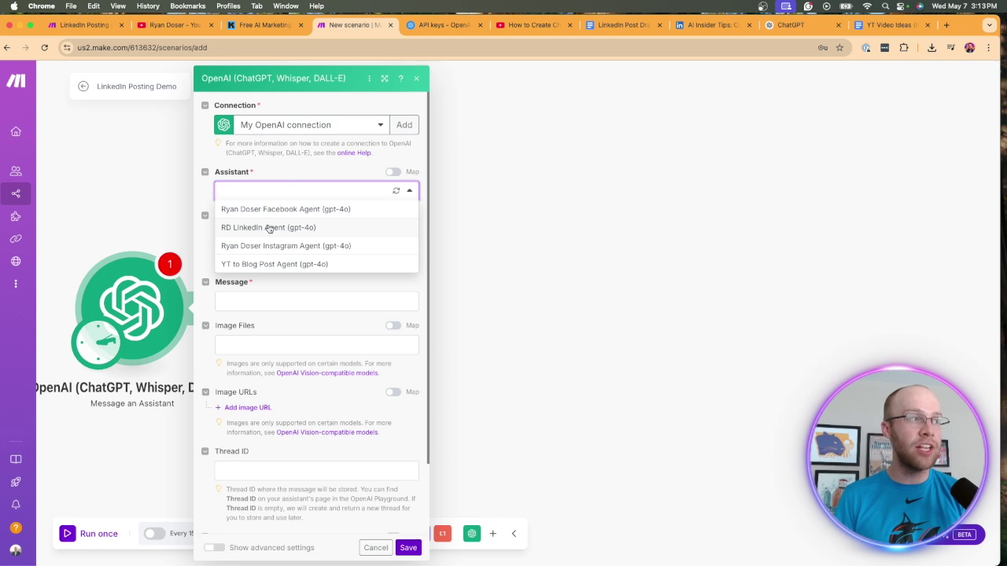
{"action": "left_click", "coordinate": [270, 228]}
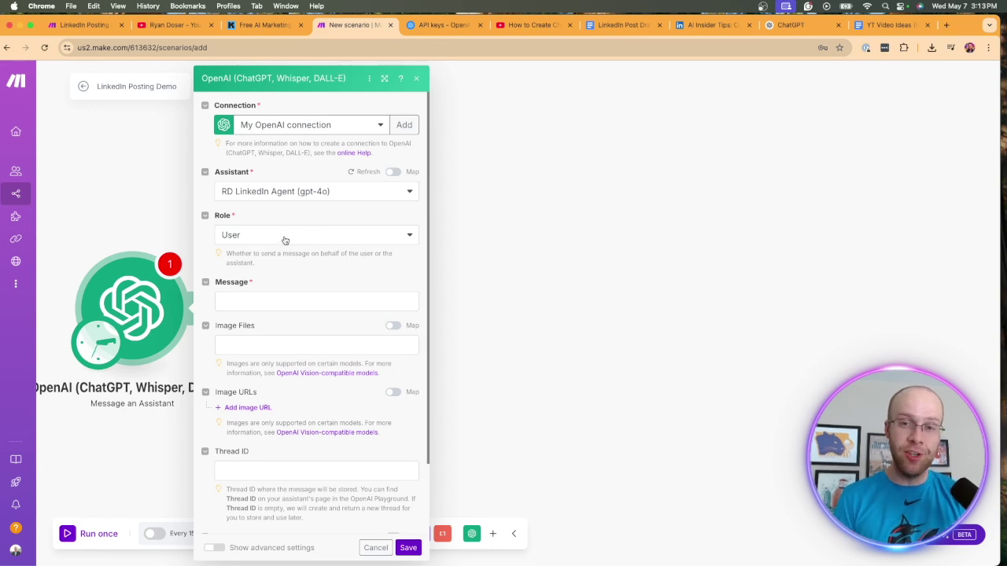
{"action": "left_click", "coordinate": [260, 300]}
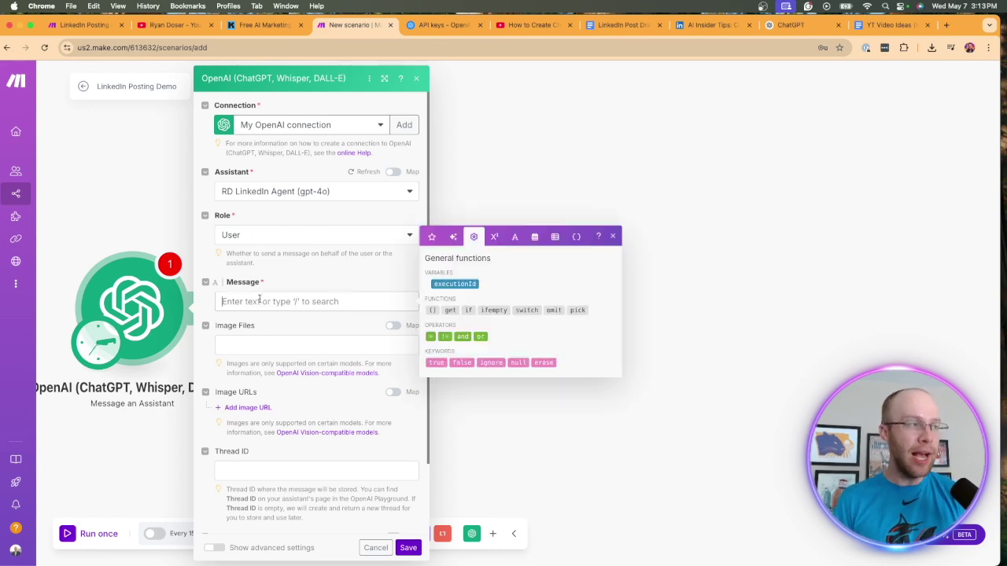
{"action": "type", "text": "You are my AI-powered content strategist for LinkedIn. Your job is to write one original post per day about artificial intelligence that resonates with business owners, marketers, and content creators. Each post must be easy to understand, scroll-stopping, and framed with a metaphor or analogy people already understand.  Never reply with 'Sure thing! Here's today's LinkedIn post' or anything similar. Also never reply with 'Do you want any changes or have another specific topic in mind for tomorrow?'"}
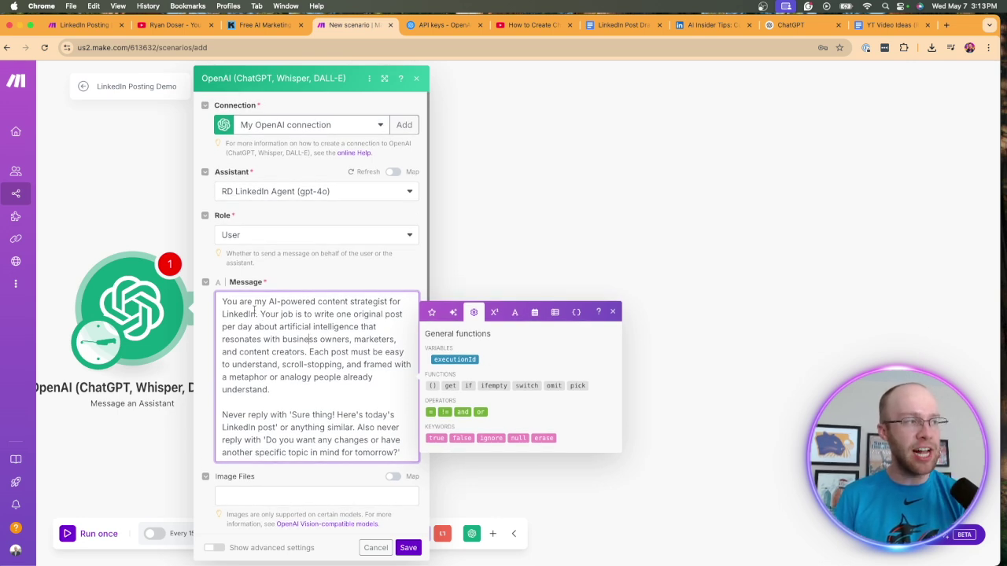
Review the assistant's message prompt, then save the OpenAI module and the scenario
{"action": "left_click_drag", "start_coordinate": [240, 302], "coordinate": [287, 339]}
{"action": "left_click", "coordinate": [282, 314]}
{"action": "left_click", "coordinate": [315, 365]}
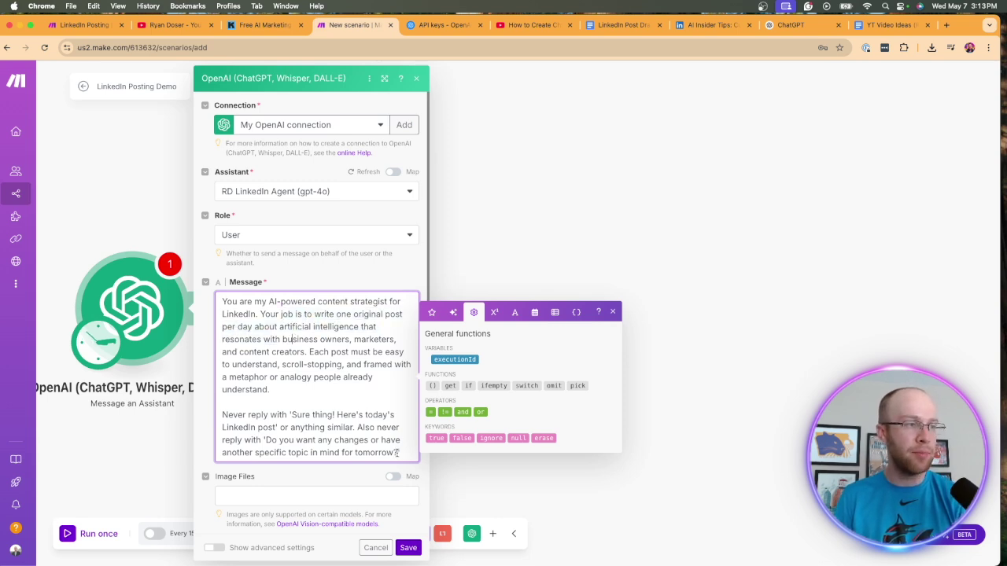
{"action": "left_click_drag", "start_coordinate": [399, 453], "coordinate": [237, 311]}
{"action": "left_click", "coordinate": [238, 311]}
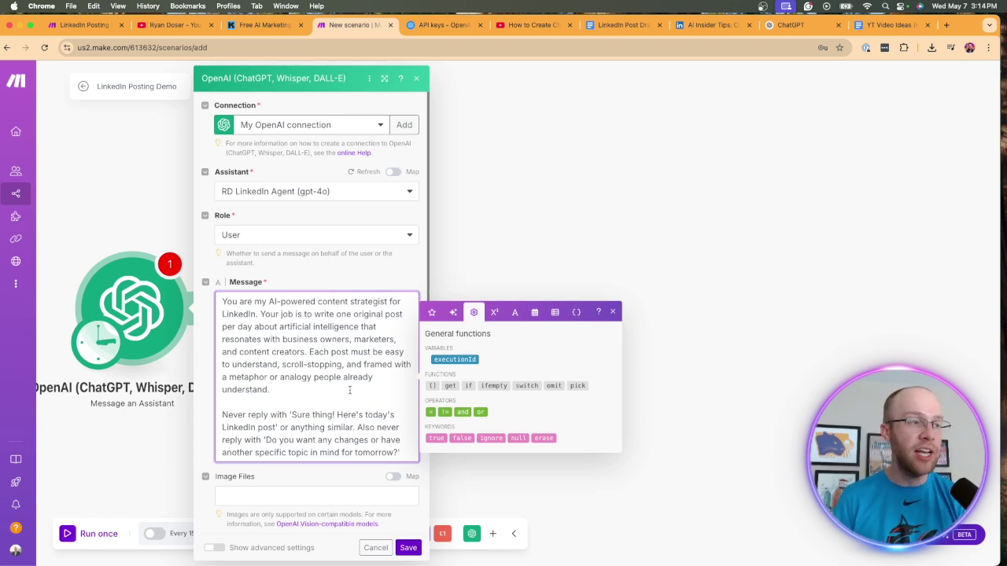
{"action": "left_click", "coordinate": [408, 550]}
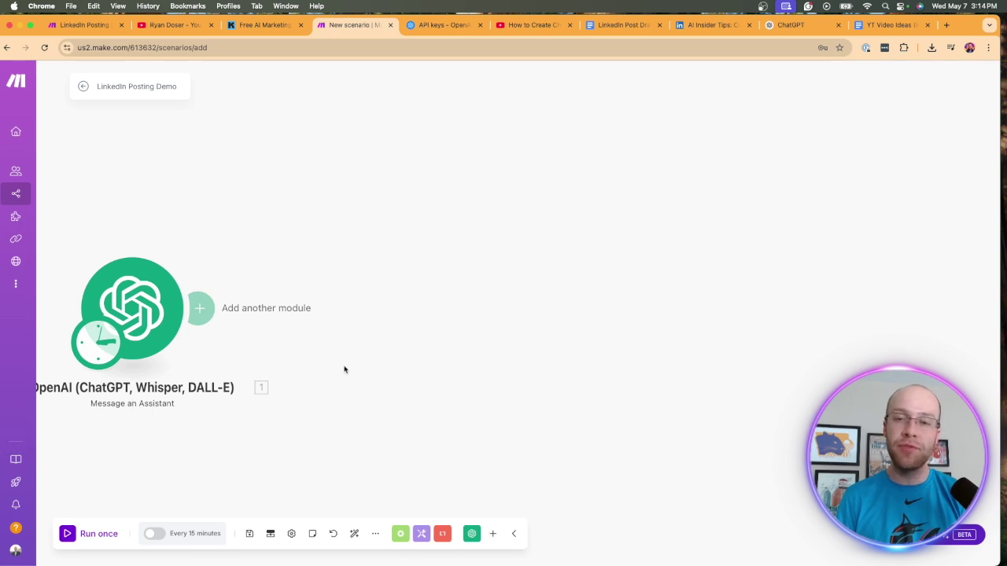
{"action": "left_click", "coordinate": [249, 534]}
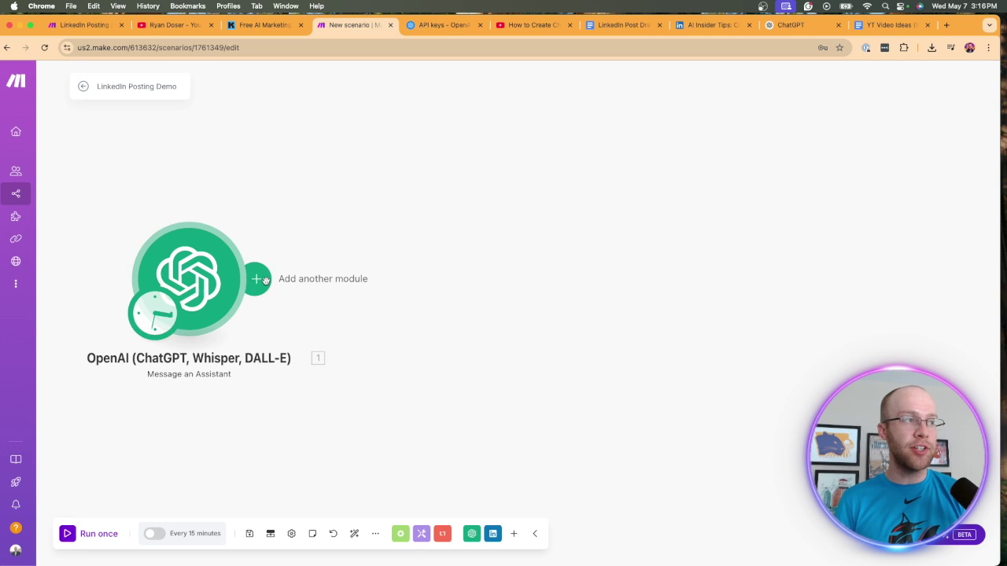
Add a Router after the OpenAI Message an Assistant module
{"action": "left_click", "coordinate": [260, 279]}
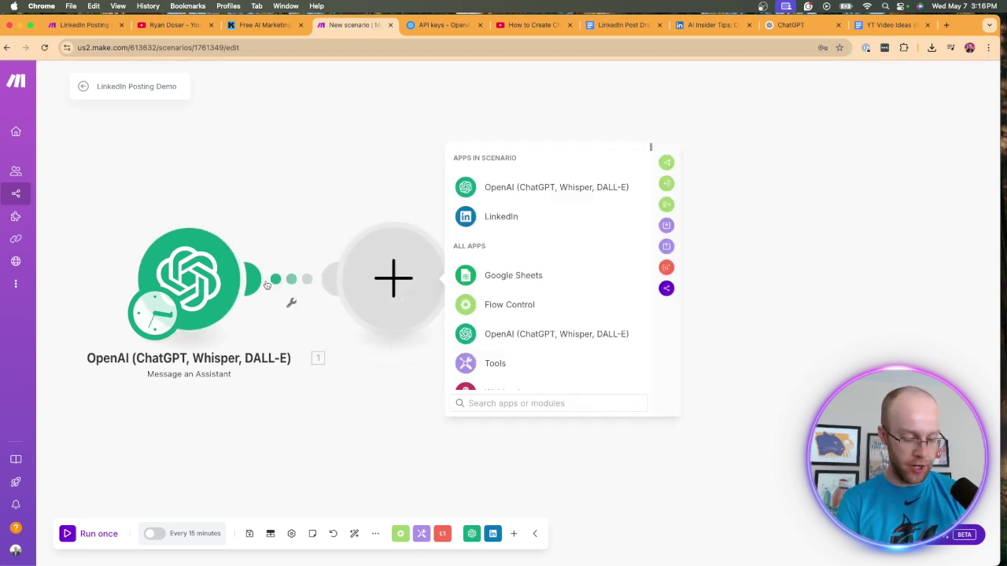
{"action": "type", "text": "router"}
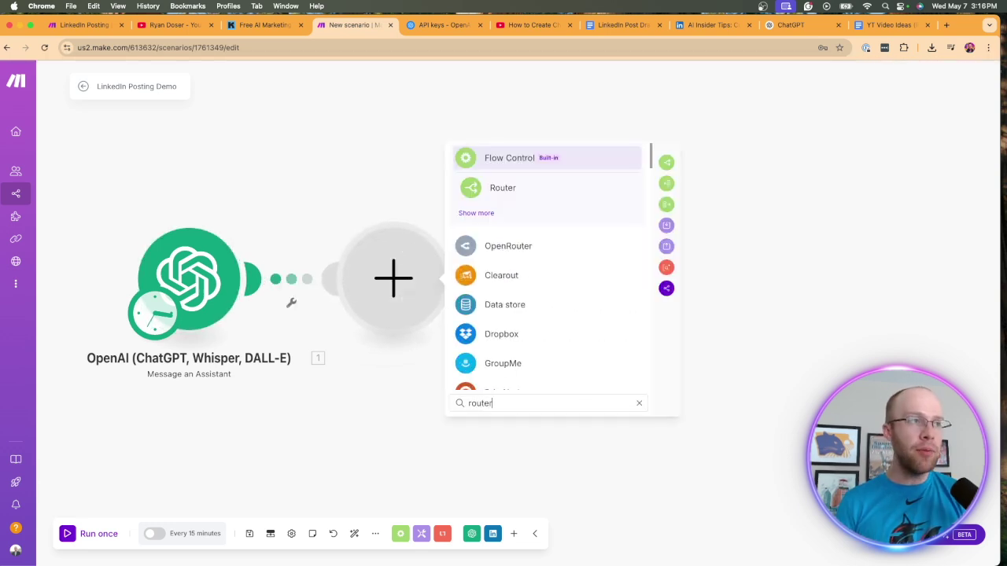
{"action": "left_click", "coordinate": [507, 189]}
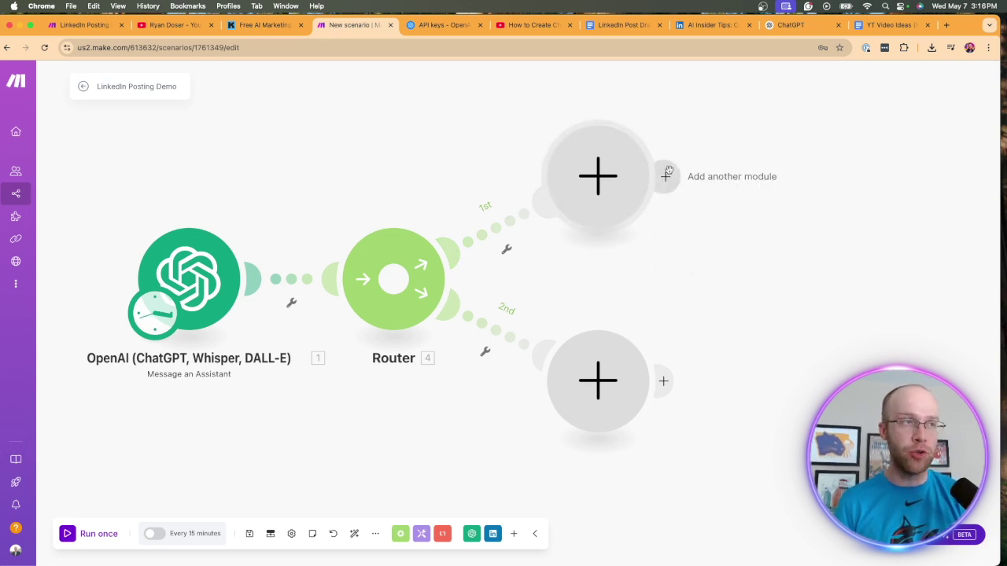
Choose LinkedIn as the app for the router's first branch and browse its user and organization modules
{"action": "left_click", "coordinate": [601, 176]}
{"action": "type", "text": "linkedin"}
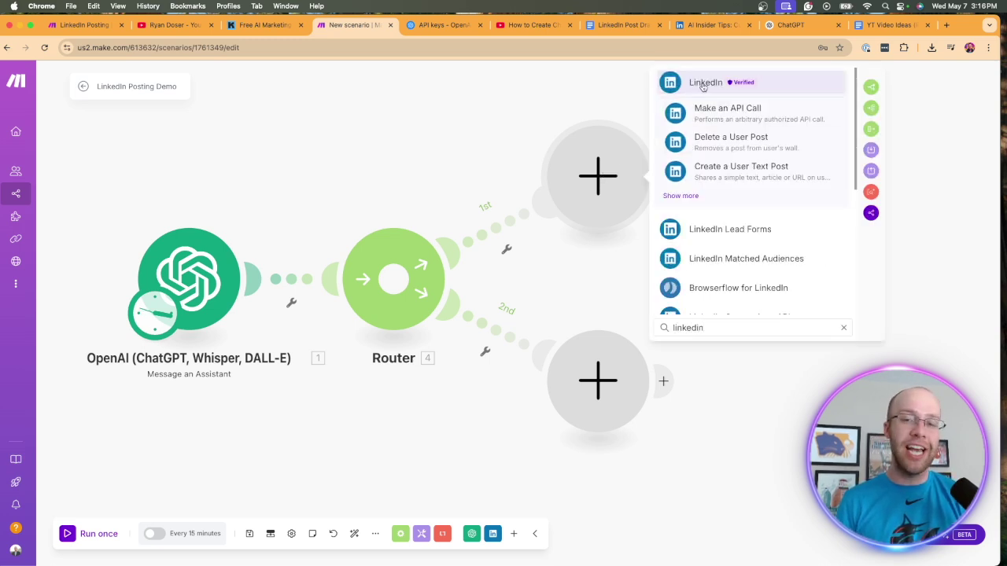
{"action": "left_click", "coordinate": [704, 85]}
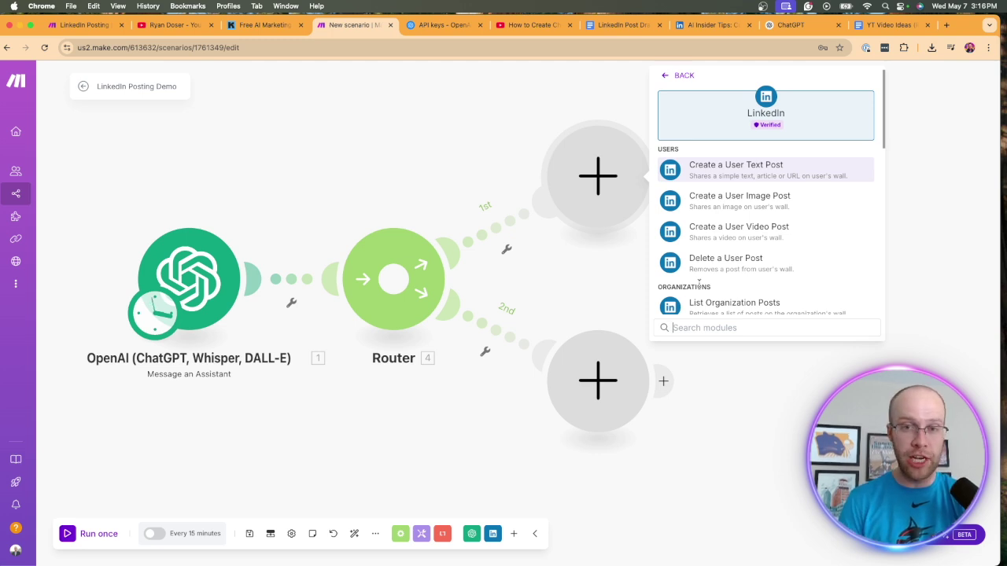
{"action": "scroll", "coordinate": [747, 236], "scroll_direction": "down", "scroll_amount": 3}
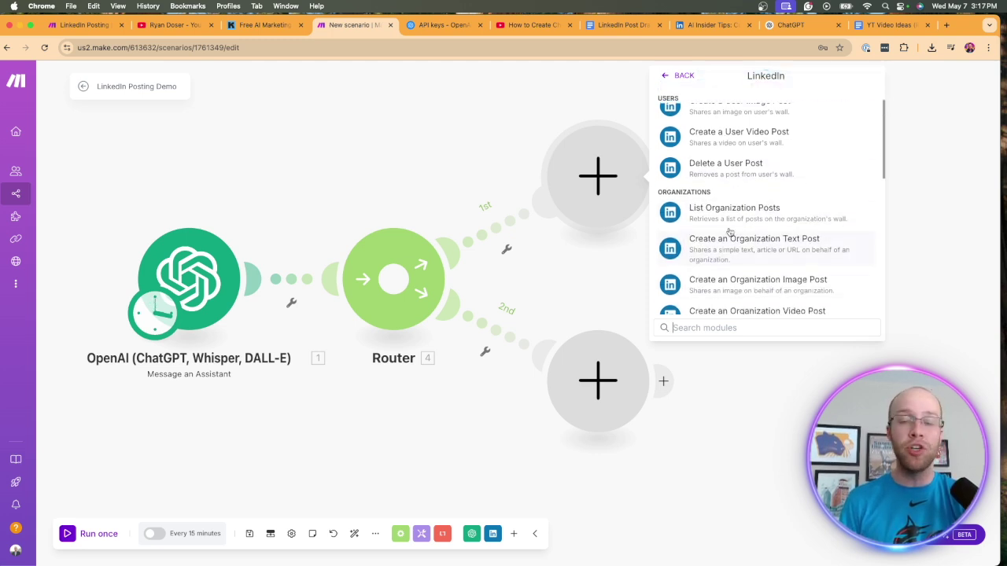
Switch to LinkedIn to view the AI Insider Tips company page, then return to the Make scenario
{"action": "left_click", "coordinate": [708, 24]}
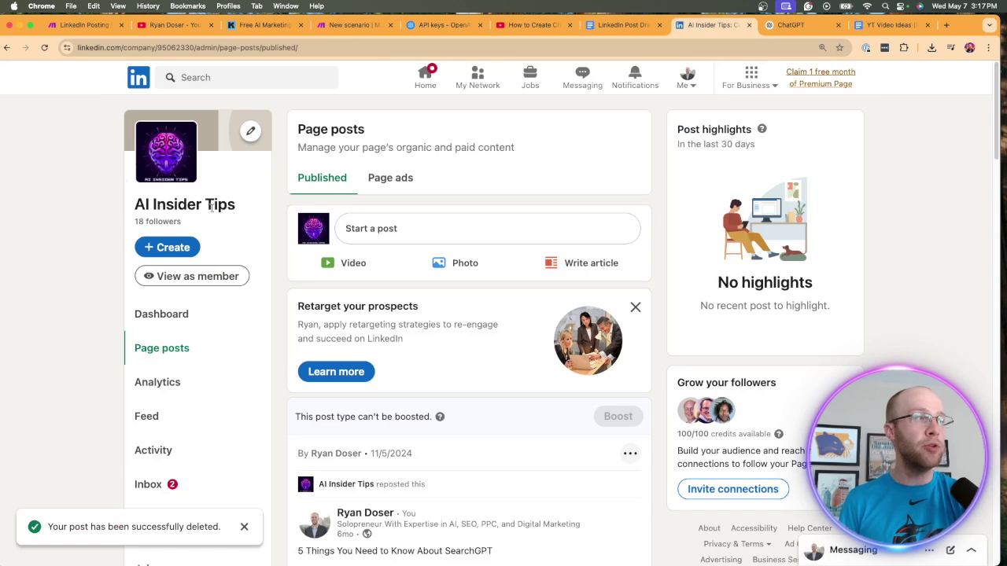
{"action": "left_click_drag", "start_coordinate": [241, 204], "coordinate": [115, 209]}
{"action": "left_click", "coordinate": [261, 202]}
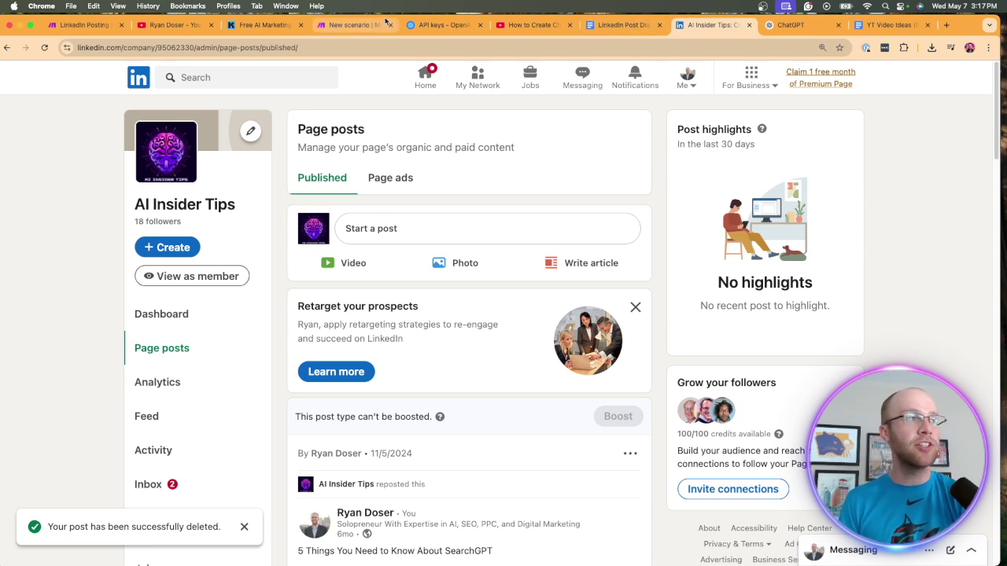
{"action": "left_click", "coordinate": [339, 26]}
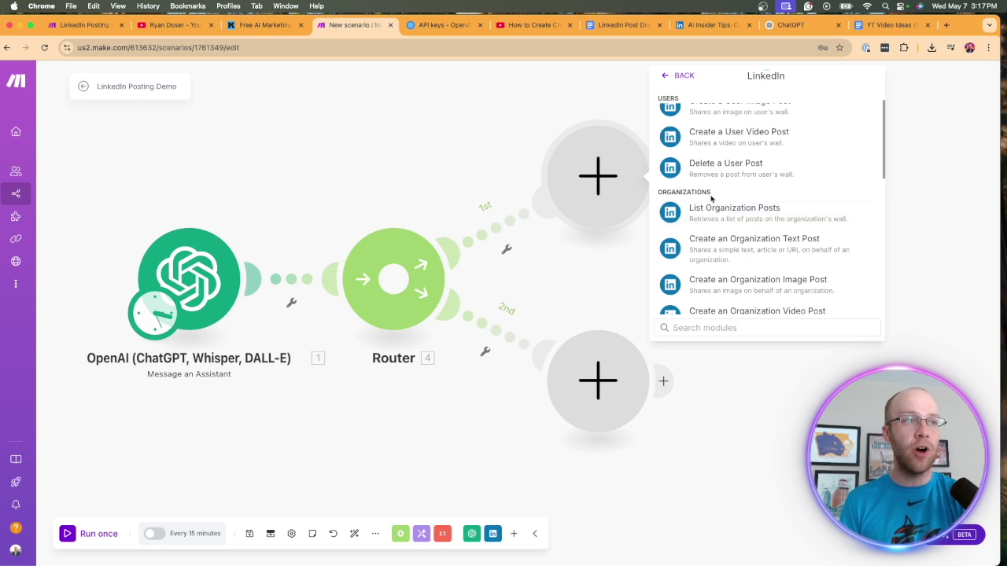
Add the Create an Organization Text Post module to the router's first branch and check its new-connection form without creating a connection
{"action": "scroll", "coordinate": [711, 199], "scroll_direction": "down", "scroll_amount": 2}
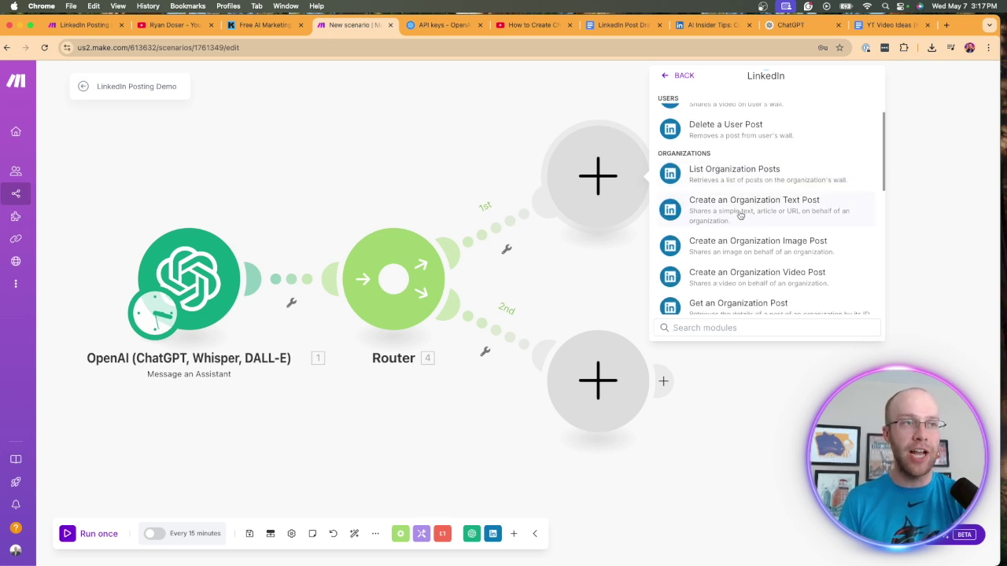
{"action": "left_click", "coordinate": [739, 215]}
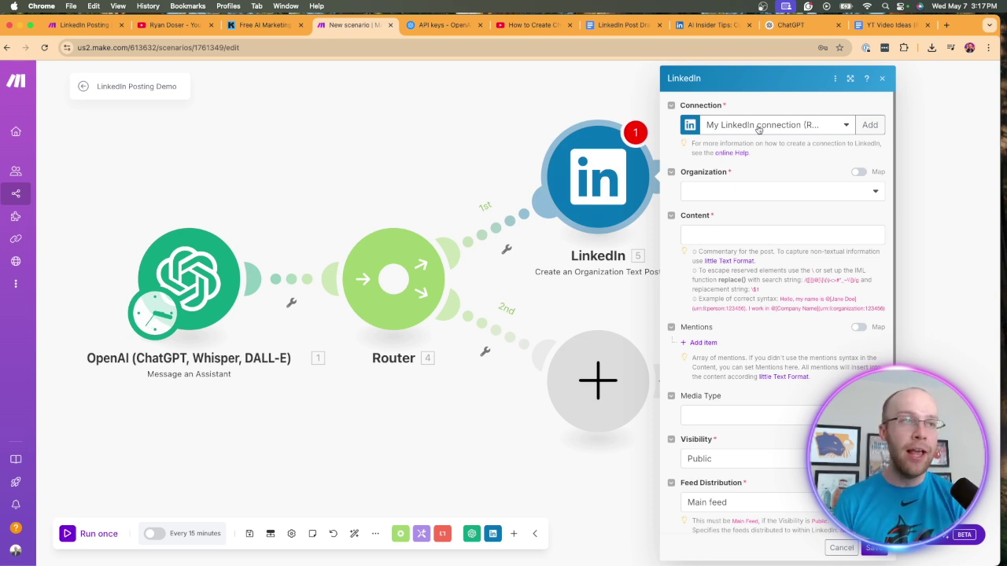
{"action": "left_click", "coordinate": [869, 126]}
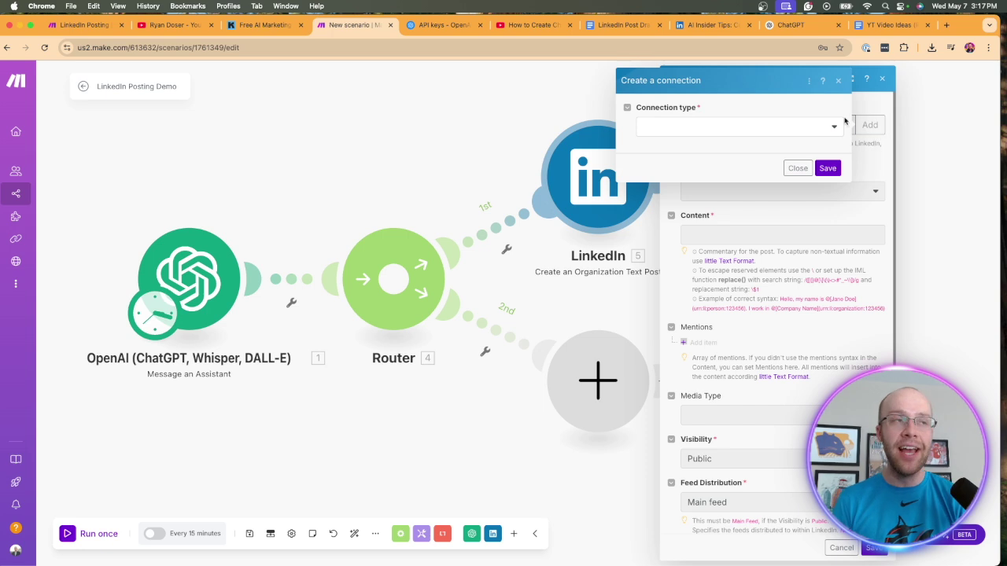
{"action": "left_click", "coordinate": [798, 167]}
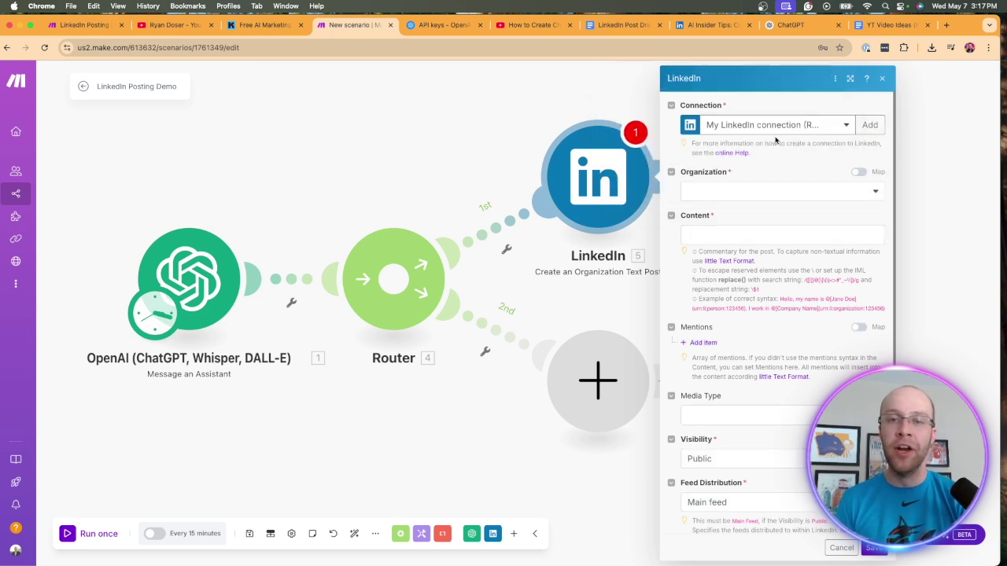
Set the LinkedIn post's organization to AI Insider Tips, map its content to the assistant's Content Text Value, and save the module and scenario
{"action": "left_click", "coordinate": [718, 193]}
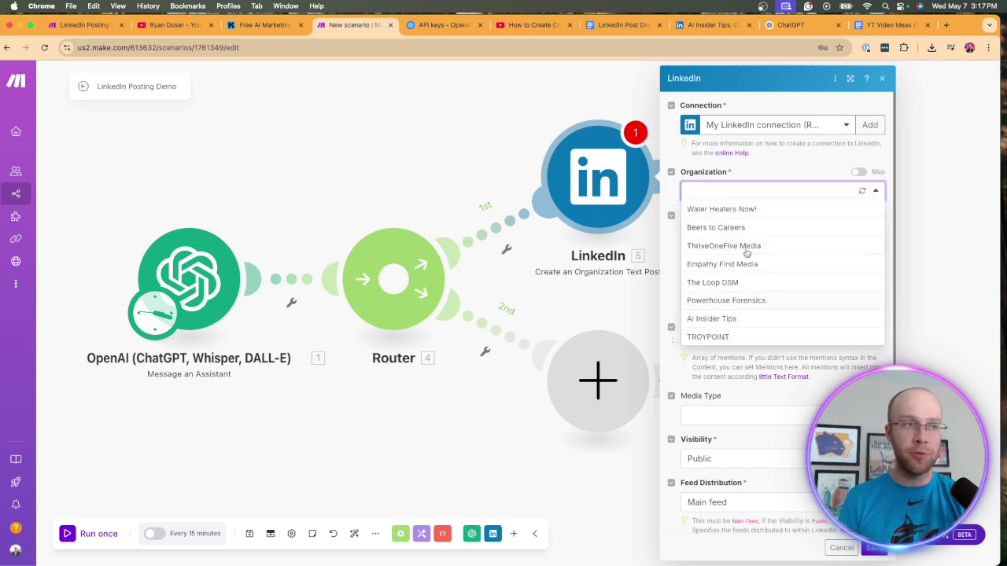
{"action": "left_click", "coordinate": [732, 320]}
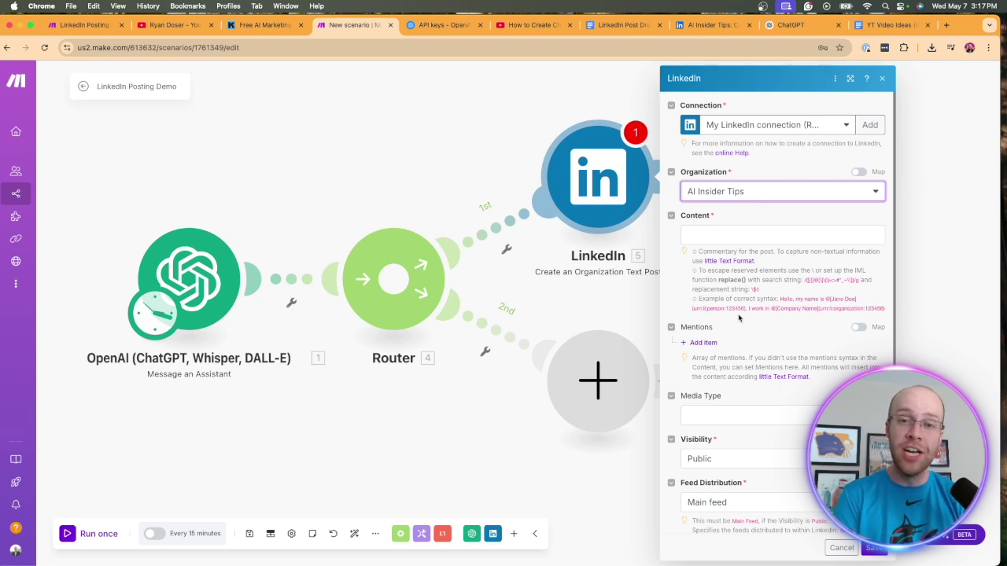
{"action": "left_click", "coordinate": [724, 234]}
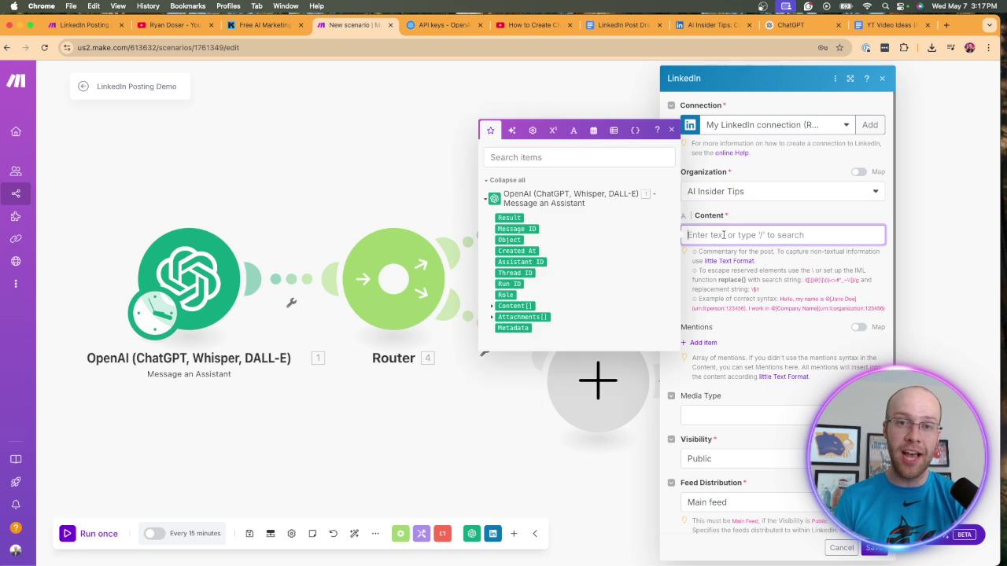
{"action": "left_click", "coordinate": [491, 307]}
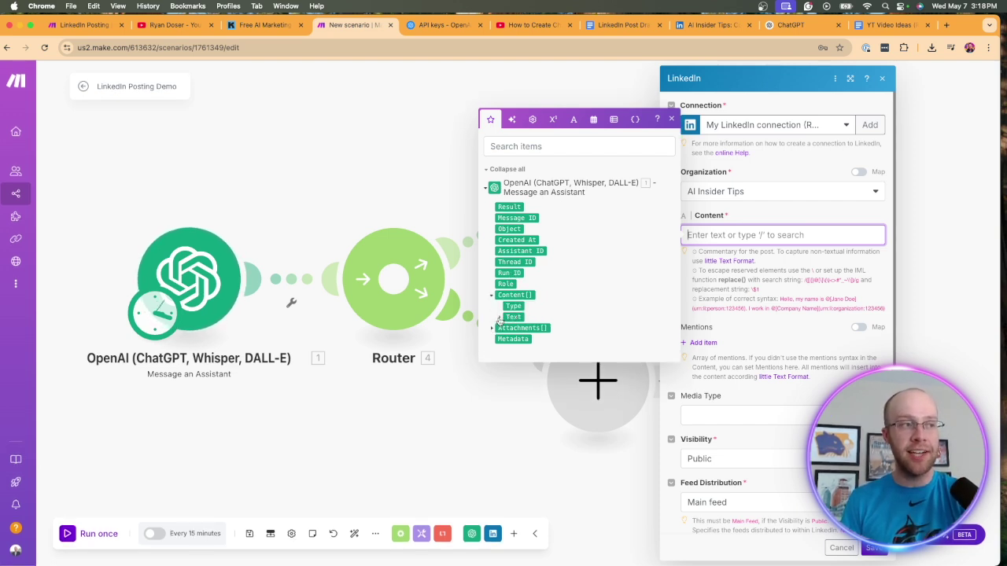
{"action": "left_click", "coordinate": [499, 318]}
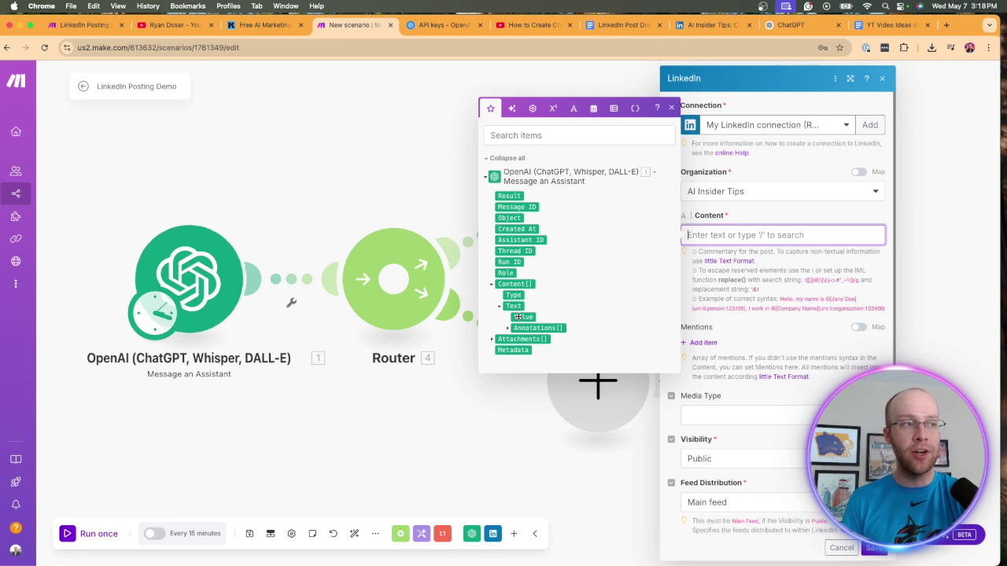
{"action": "left_click", "coordinate": [520, 316]}
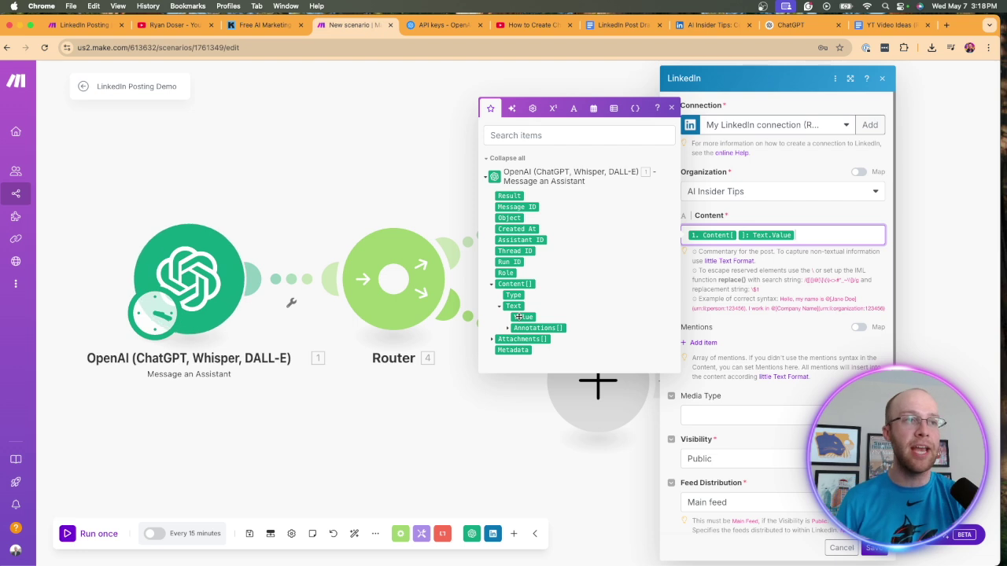
{"action": "left_click", "coordinate": [874, 549]}
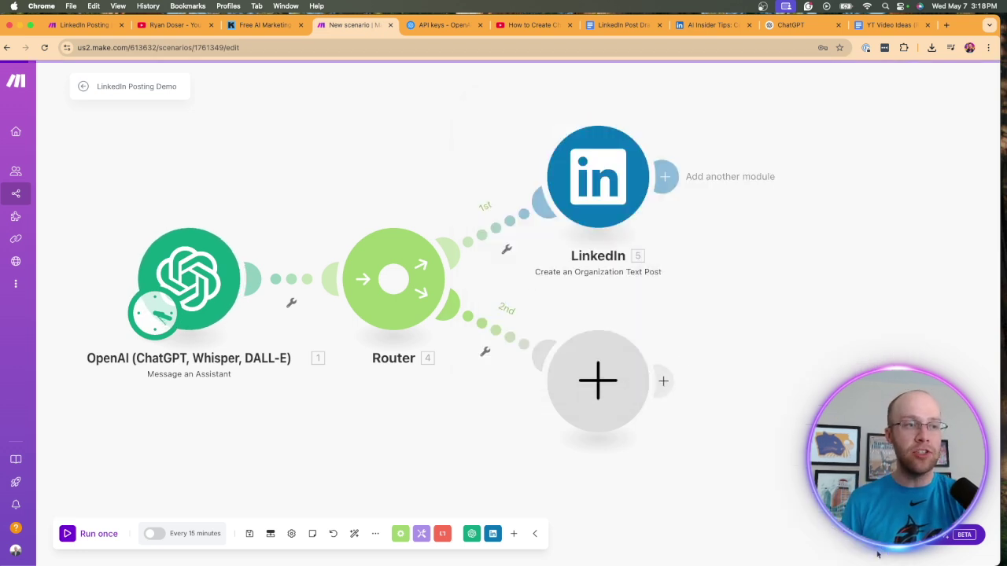
{"action": "left_click", "coordinate": [248, 536]}
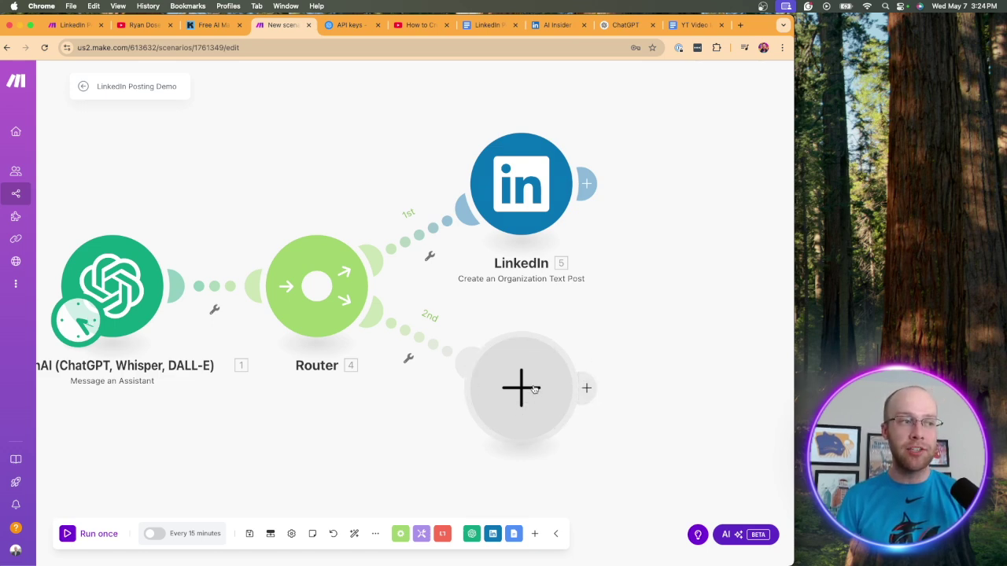
Add the Google Docs Insert a Paragraph to a Document module to the router's second branch and check its new-connection form without creating a connection
{"action": "left_click", "coordinate": [534, 389]}
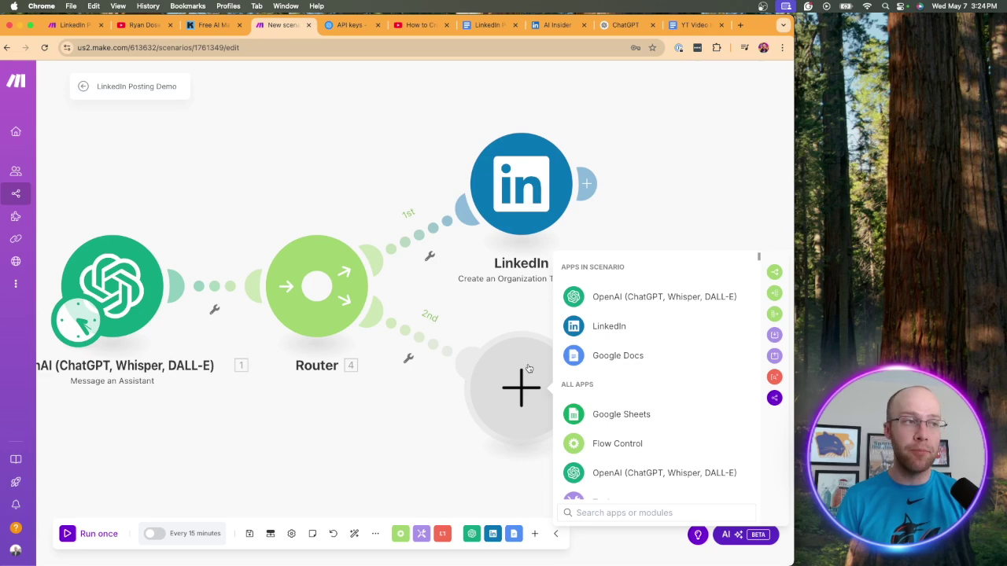
{"action": "type", "text": "google docs"}
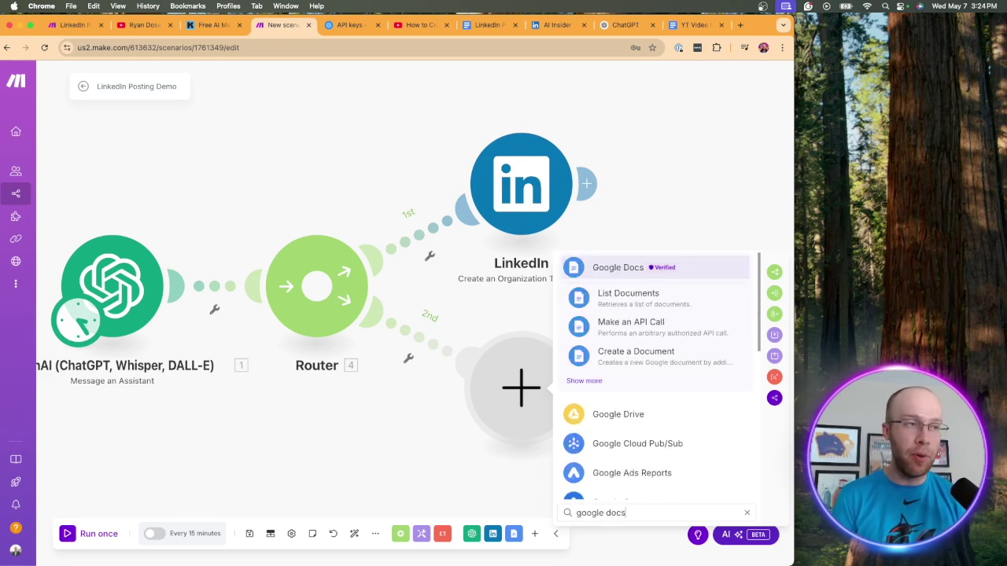
{"action": "left_click", "coordinate": [614, 269]}
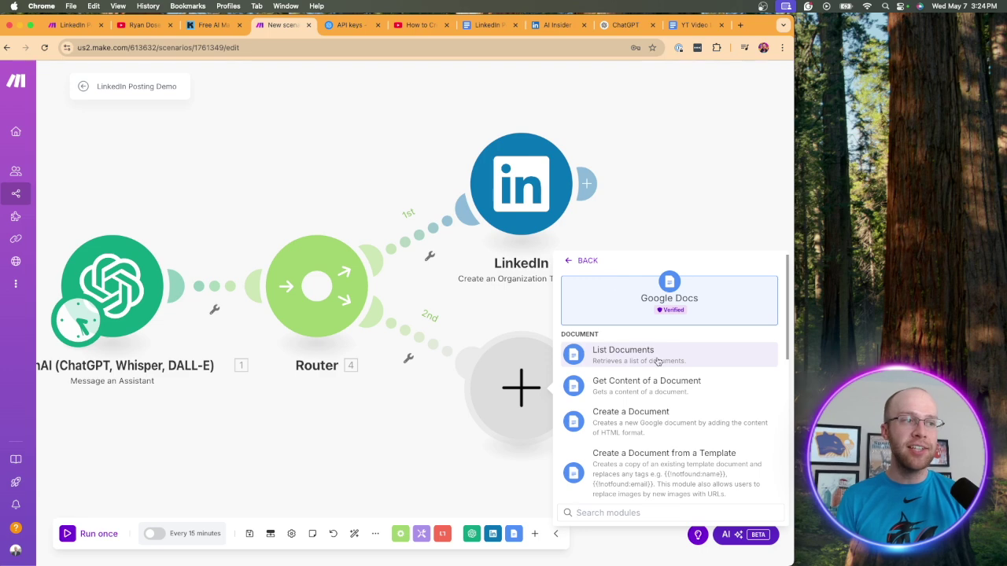
{"action": "scroll", "coordinate": [658, 361], "scroll_direction": "down", "scroll_amount": 3}
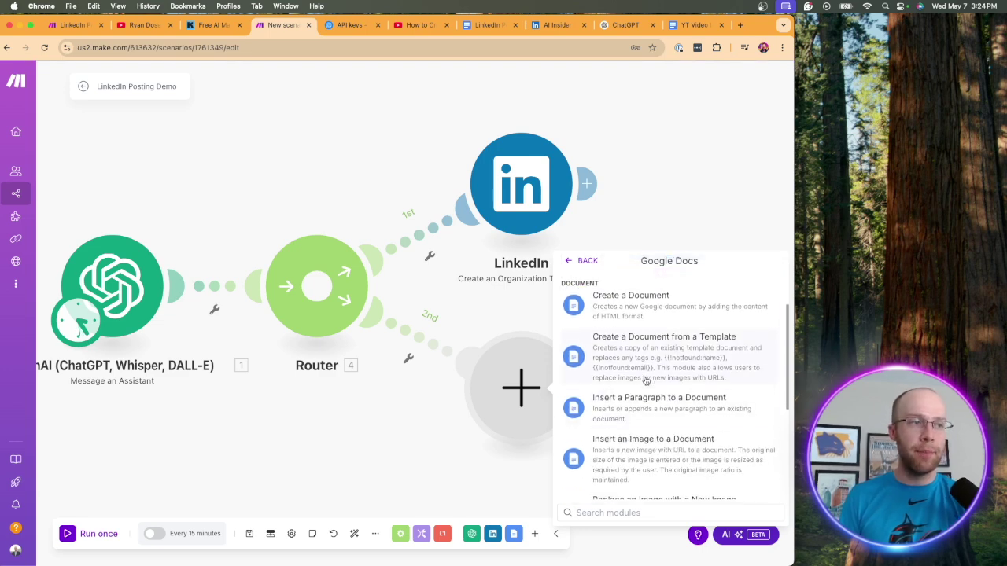
{"action": "left_click", "coordinate": [637, 404]}
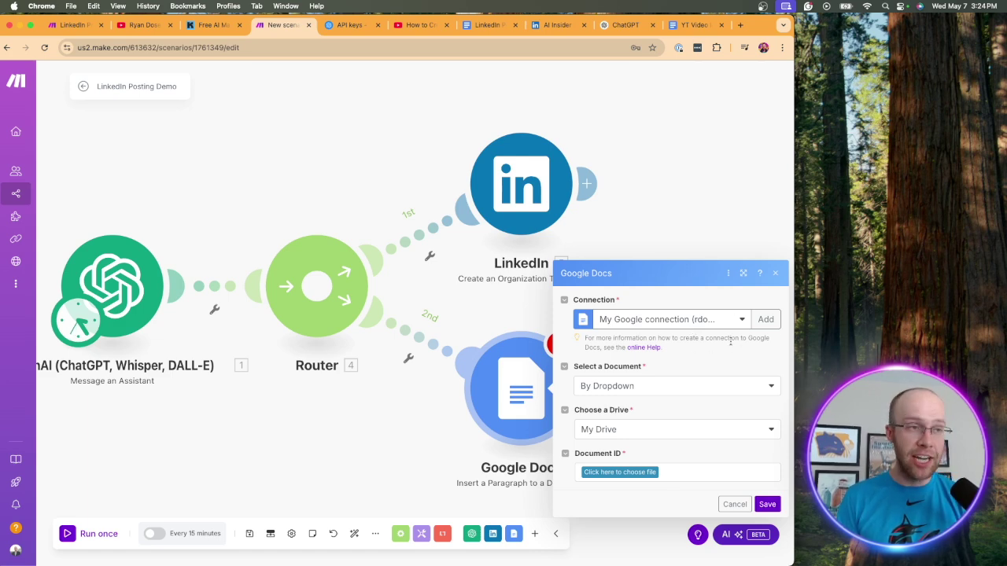
{"action": "left_click", "coordinate": [765, 320]}
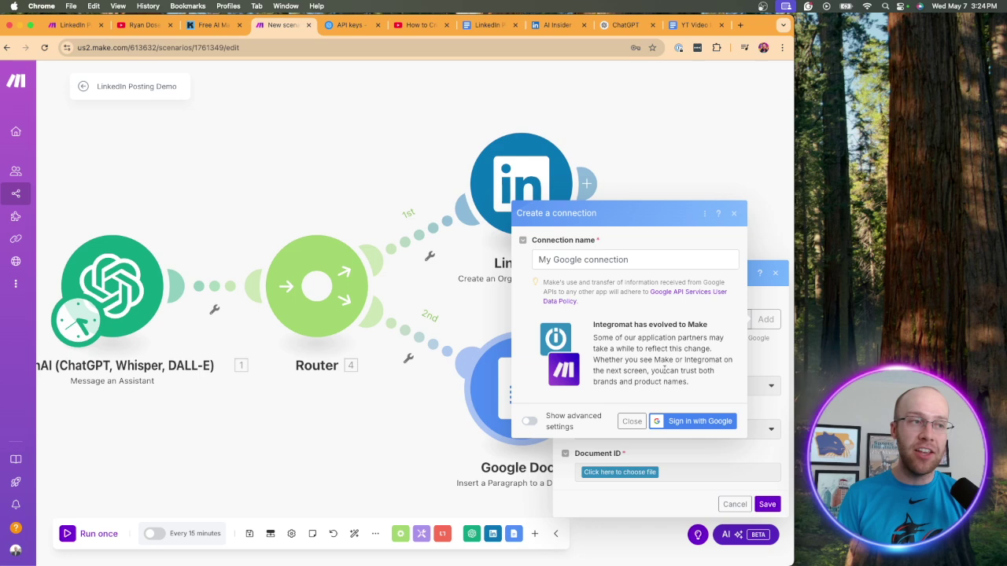
{"action": "left_click", "coordinate": [632, 420]}
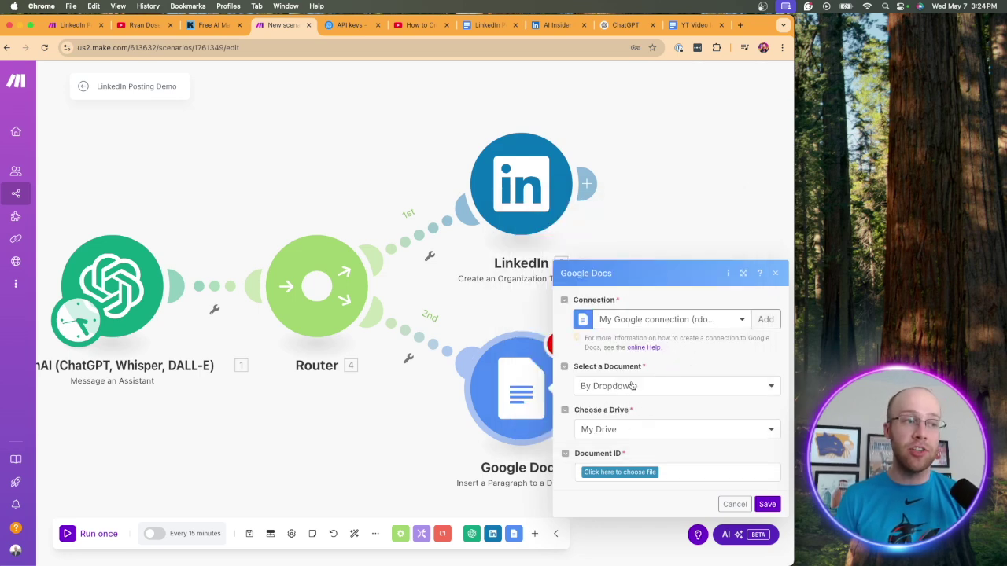
Choose My Drive and the LinkedIn Post Drafts document for the Google Docs module, checking that document in Google Docs along the way
{"action": "left_click", "coordinate": [640, 428]}
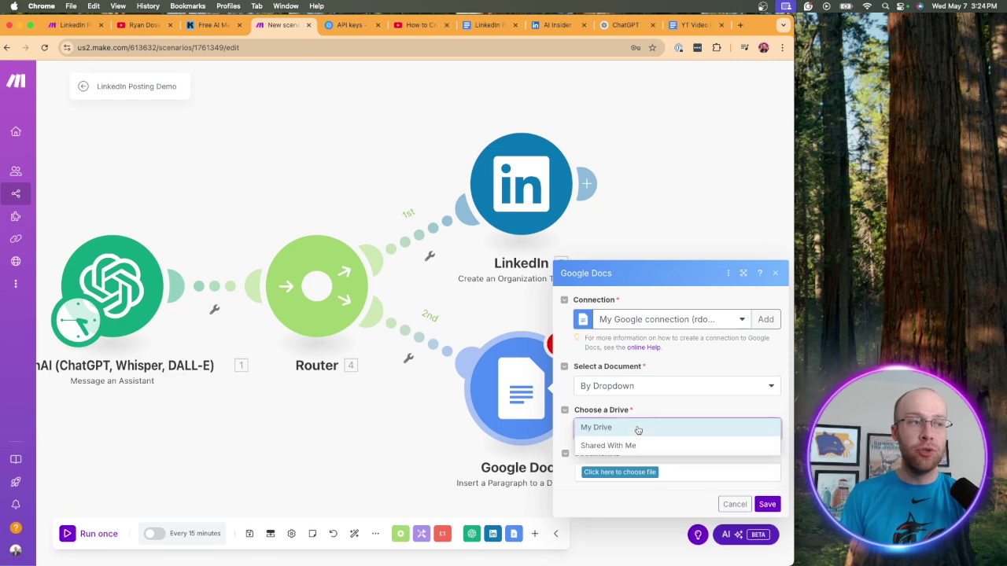
{"action": "left_click", "coordinate": [621, 429]}
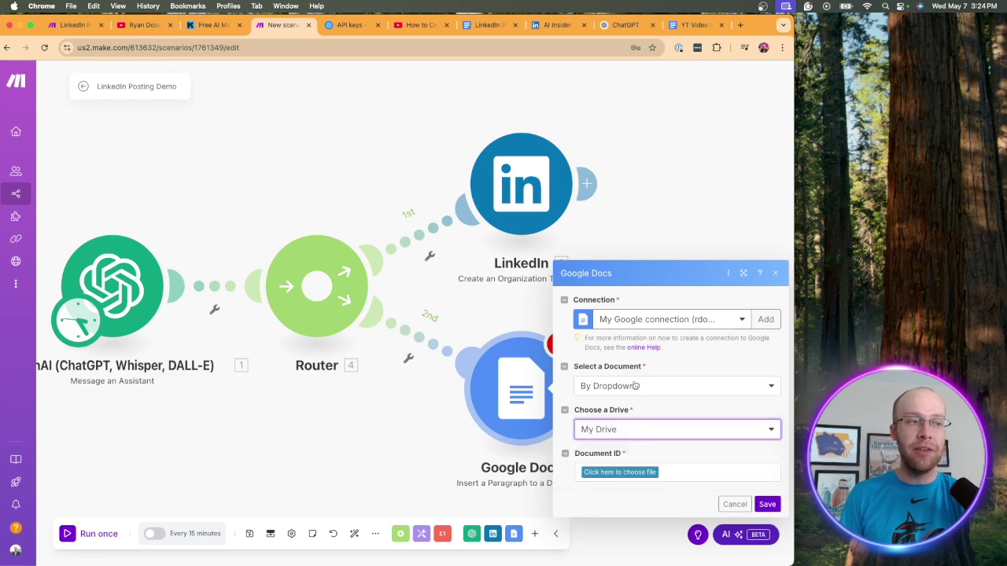
{"action": "left_click", "coordinate": [619, 472]}
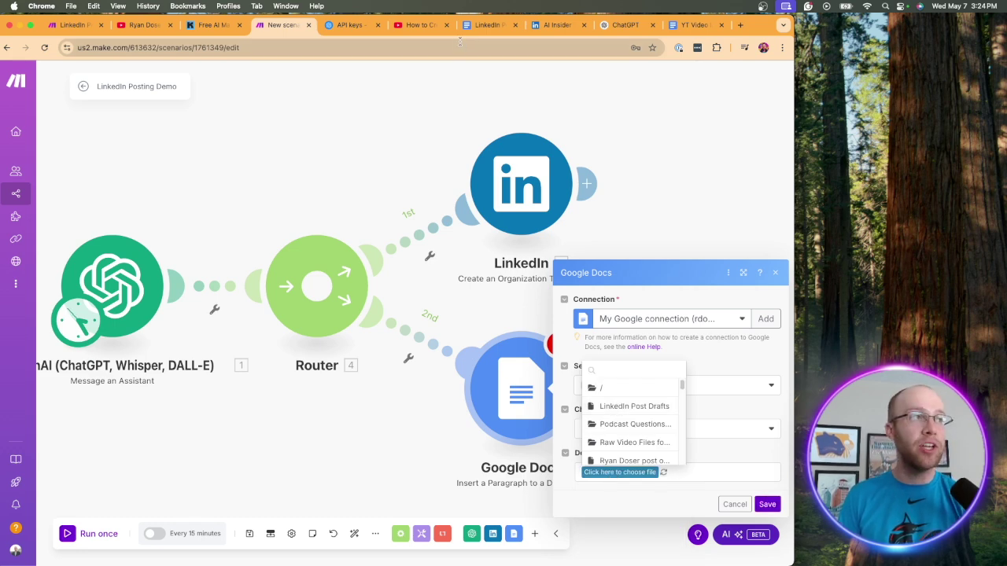
{"action": "key", "text": "super+7"}
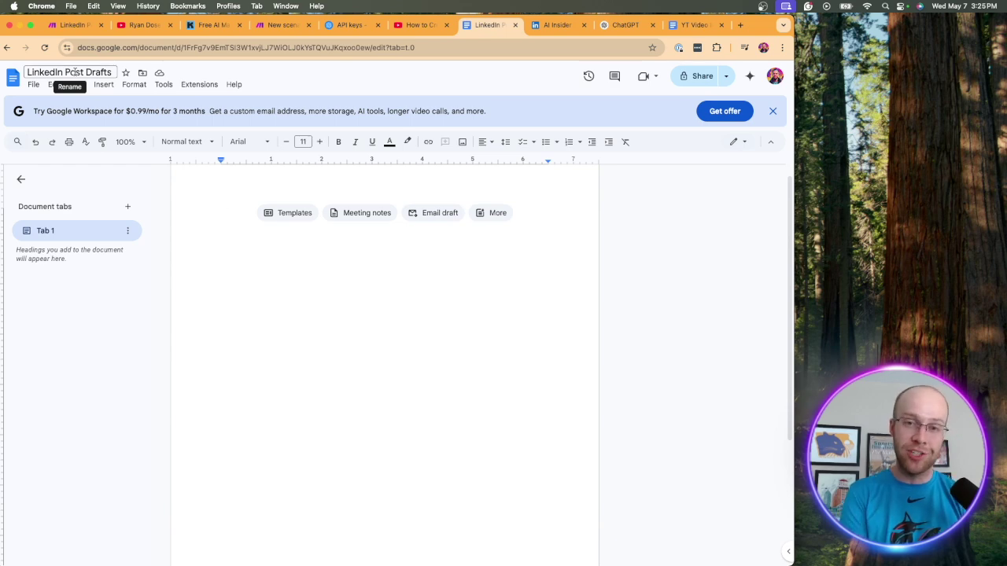
{"action": "left_click", "coordinate": [281, 24]}
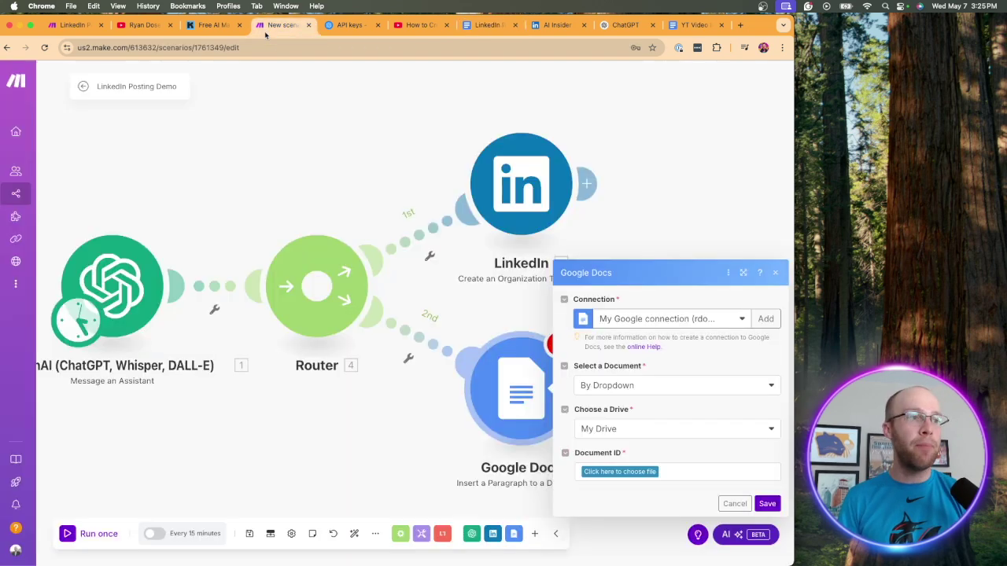
{"action": "left_click", "coordinate": [607, 472]}
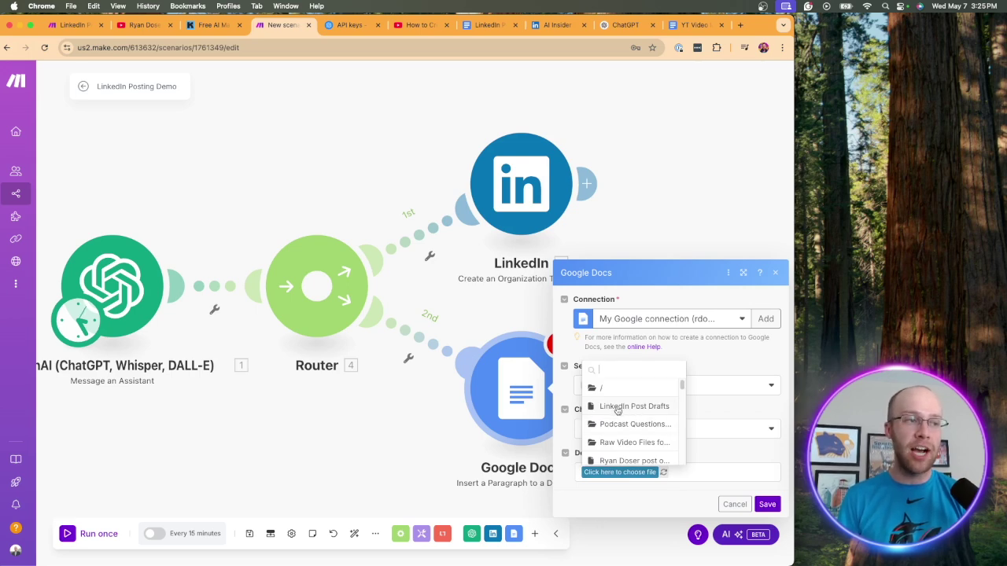
{"action": "left_click", "coordinate": [617, 407]}
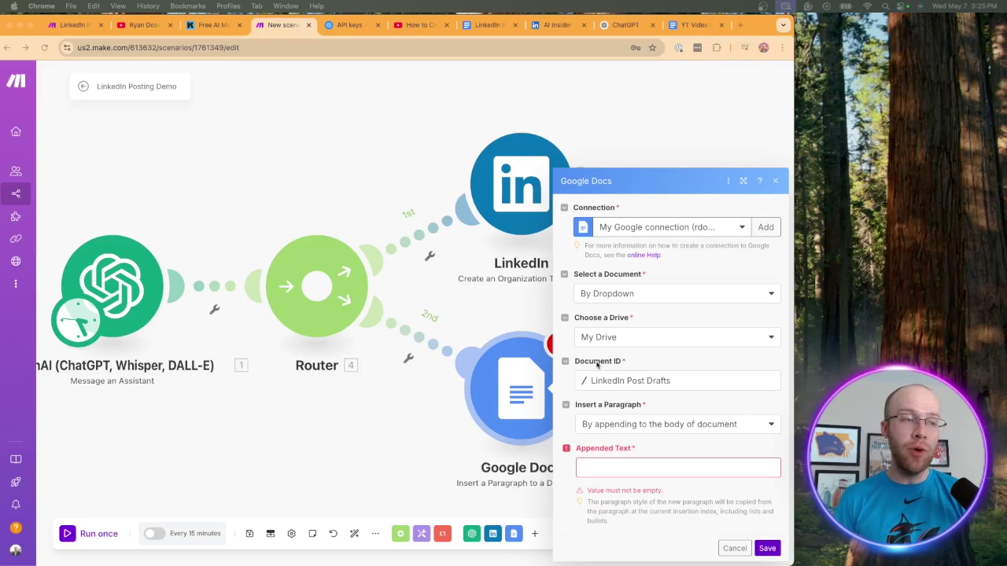
Insert the paragraph by appending to the body of document, map Appended Text to the assistant's Content Text Value, and save the module and scenario
{"action": "left_click", "coordinate": [669, 425]}
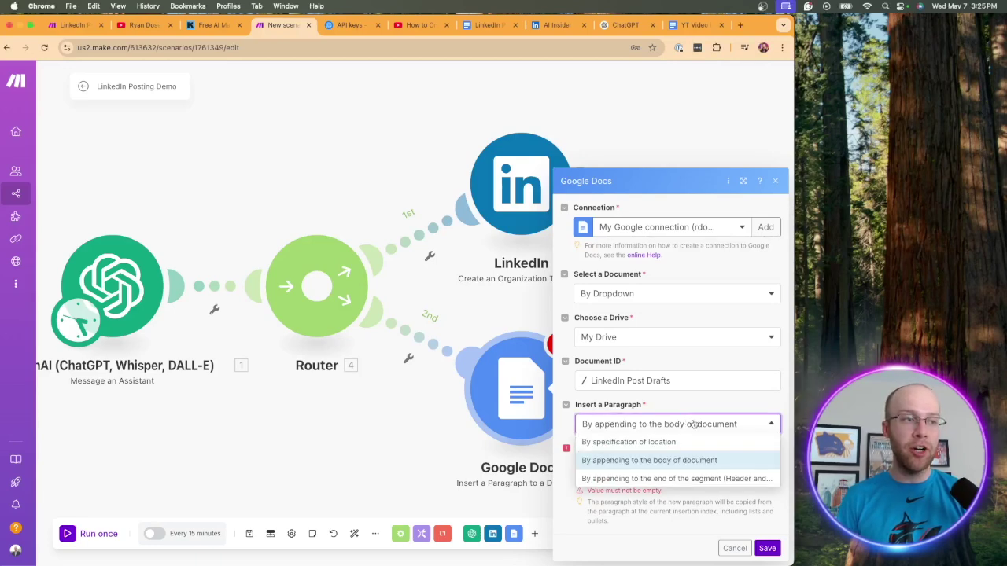
{"action": "left_click", "coordinate": [707, 462]}
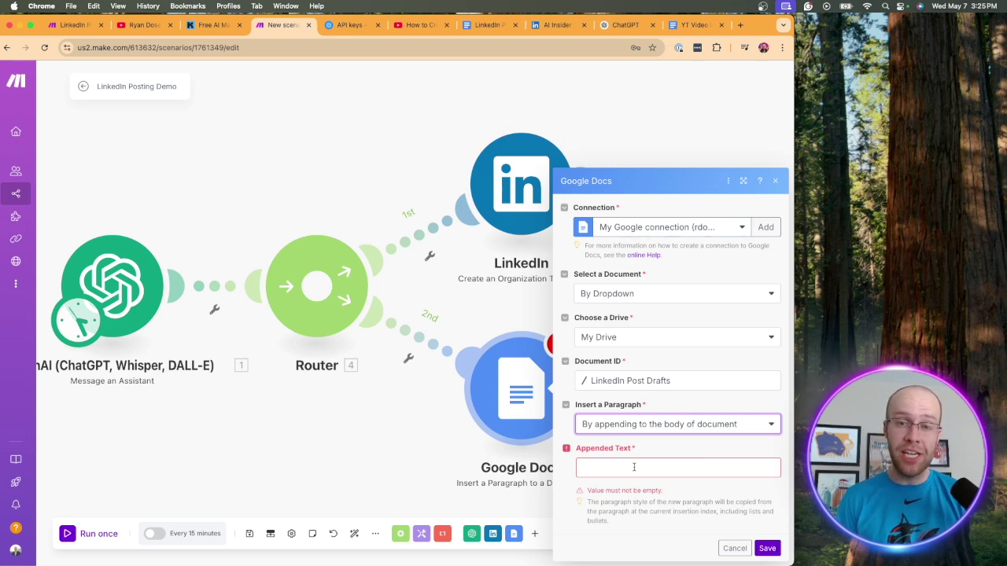
{"action": "left_click", "coordinate": [610, 466]}
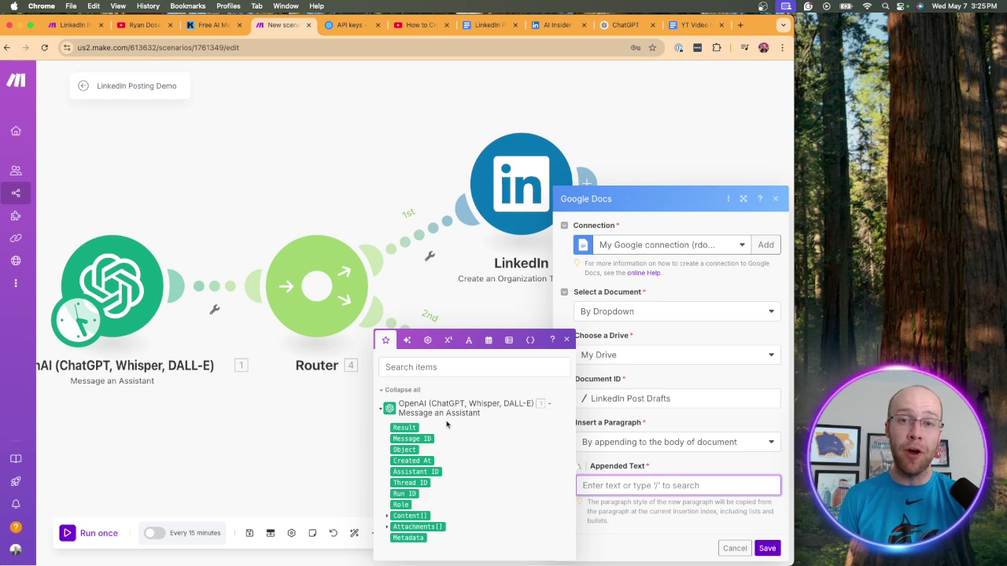
{"action": "left_click", "coordinate": [387, 516]}
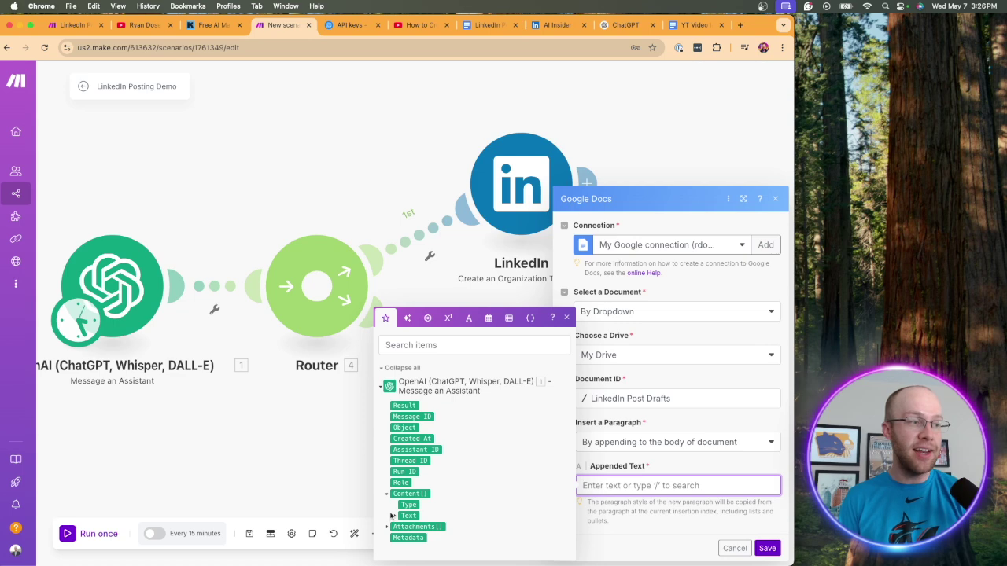
{"action": "left_click", "coordinate": [395, 516]}
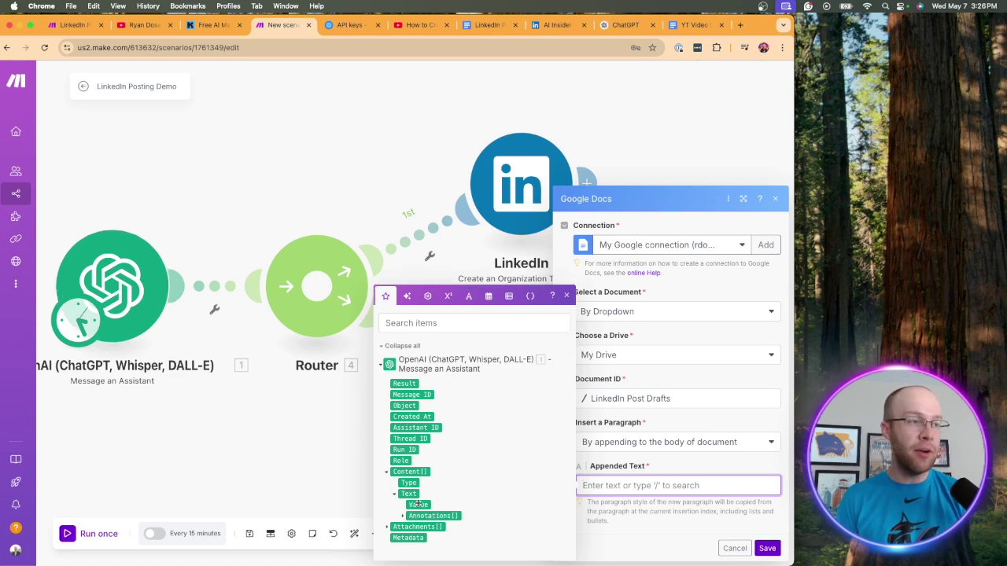
{"action": "left_click", "coordinate": [419, 504]}
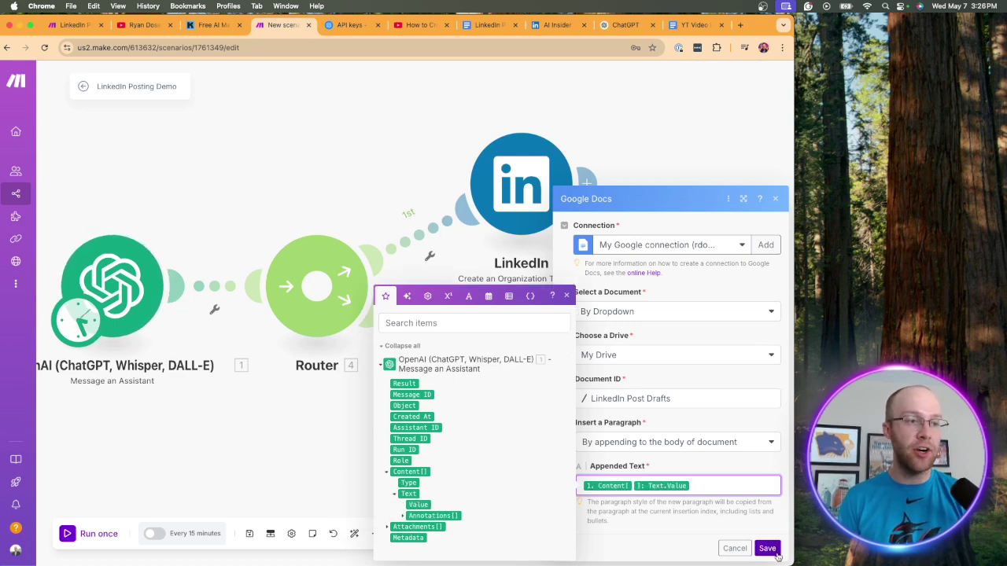
{"action": "left_click", "coordinate": [767, 548]}
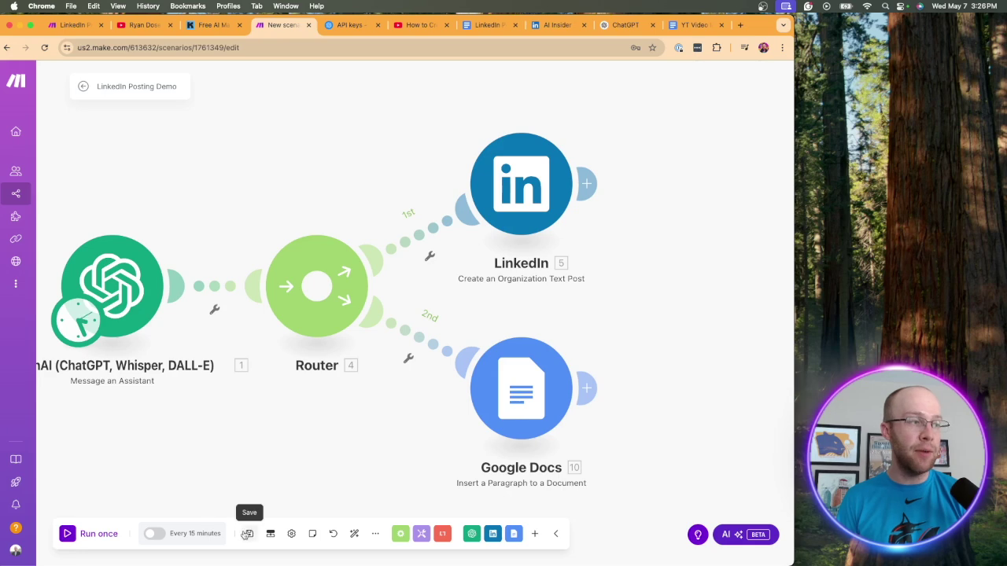
{"action": "key", "text": "ctrl+s"}
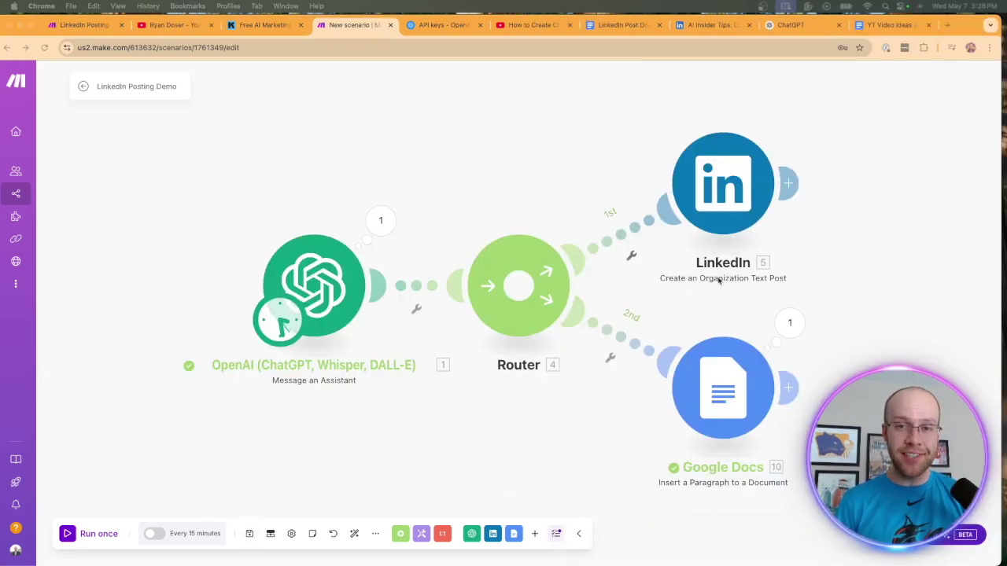
Disable the route from the router to the LinkedIn module and run the scenario once
{"action": "left_click", "coordinate": [631, 257]}
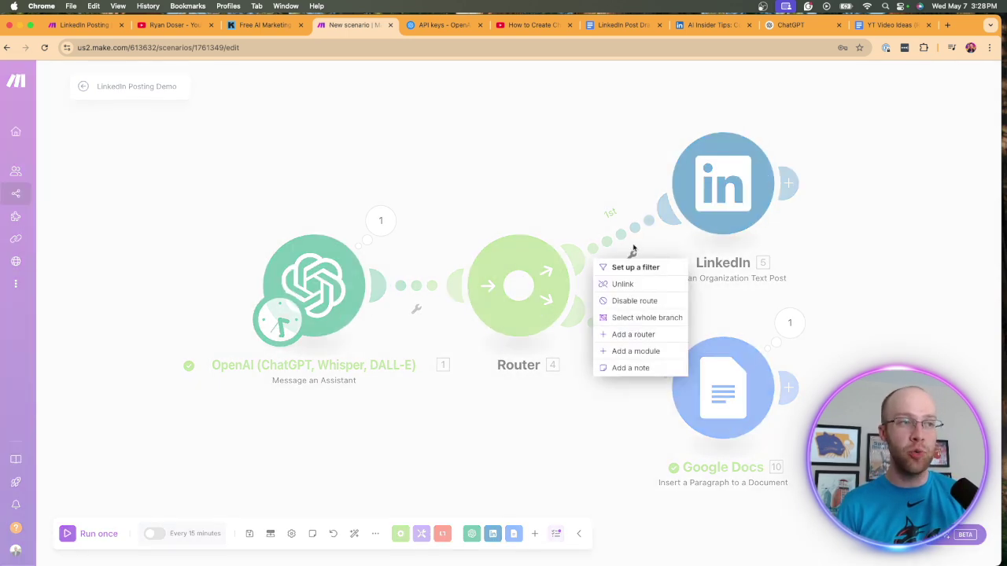
{"action": "left_click", "coordinate": [632, 303]}
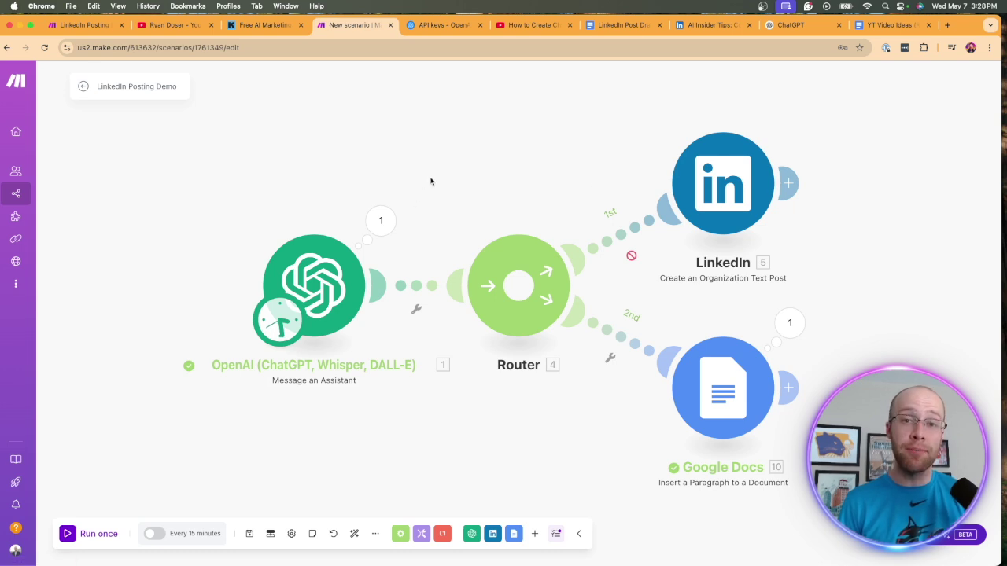
{"action": "left_click", "coordinate": [83, 534]}
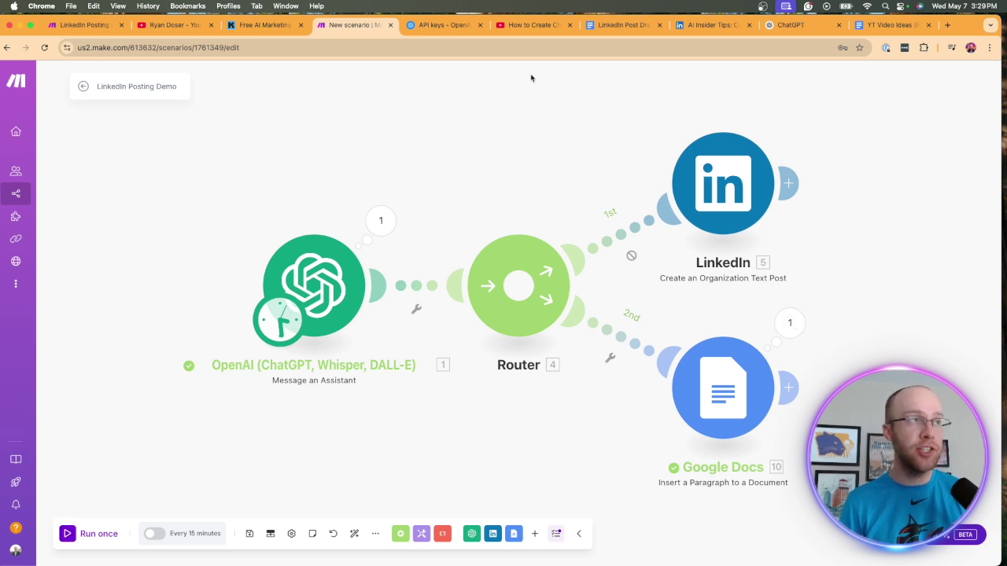
Switch to the LinkedIn Post Drafts document in Google Docs and read the opening paragraph of the generated post
{"action": "left_click", "coordinate": [603, 28]}
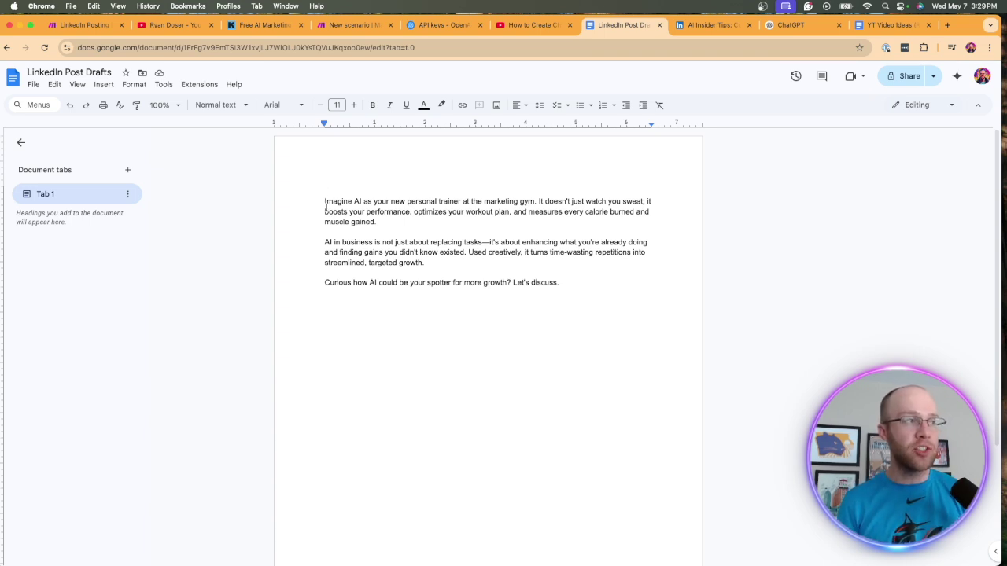
{"action": "left_click_drag", "start_coordinate": [322, 205], "coordinate": [393, 223]}
{"action": "left_click", "coordinate": [521, 201]}
{"action": "left_click", "coordinate": [406, 220]}
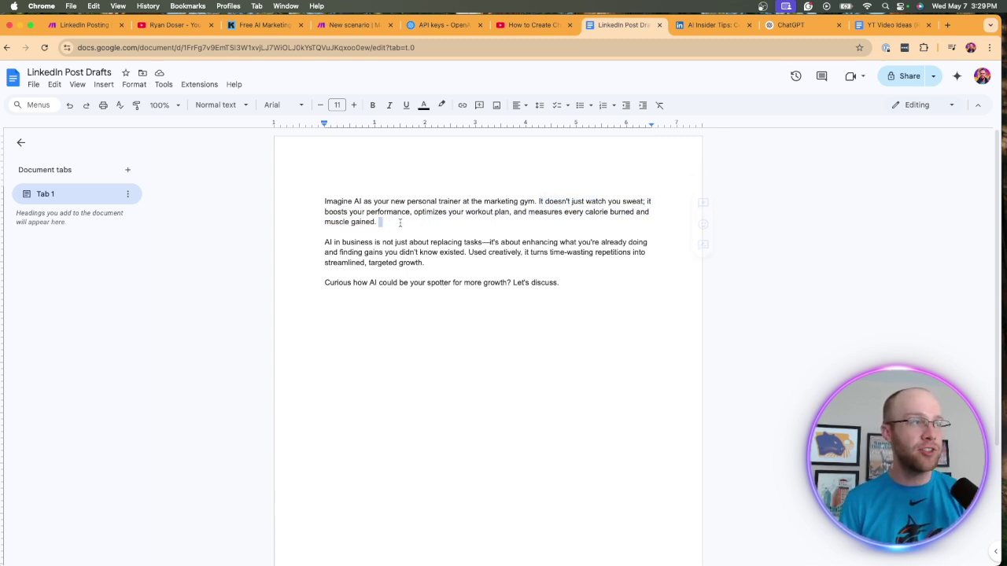
Read through the rest of the generated post in the LinkedIn Post Drafts document
{"action": "left_click_drag", "start_coordinate": [571, 280], "coordinate": [330, 191]}
{"action": "left_click", "coordinate": [406, 195]}
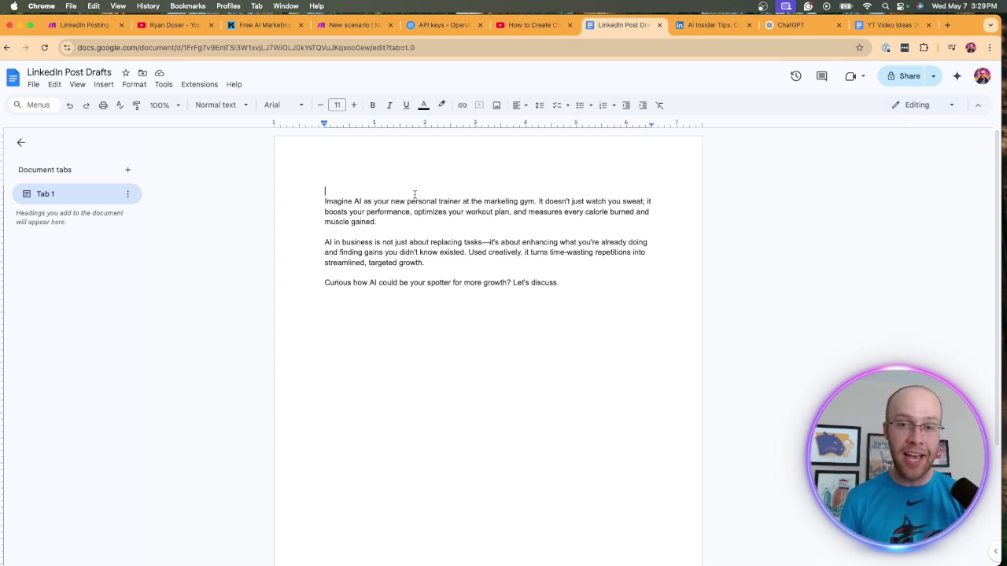
Return to the Make scenario and set its schedule to run every day at 8:00 AM
{"action": "left_click", "coordinate": [363, 26]}
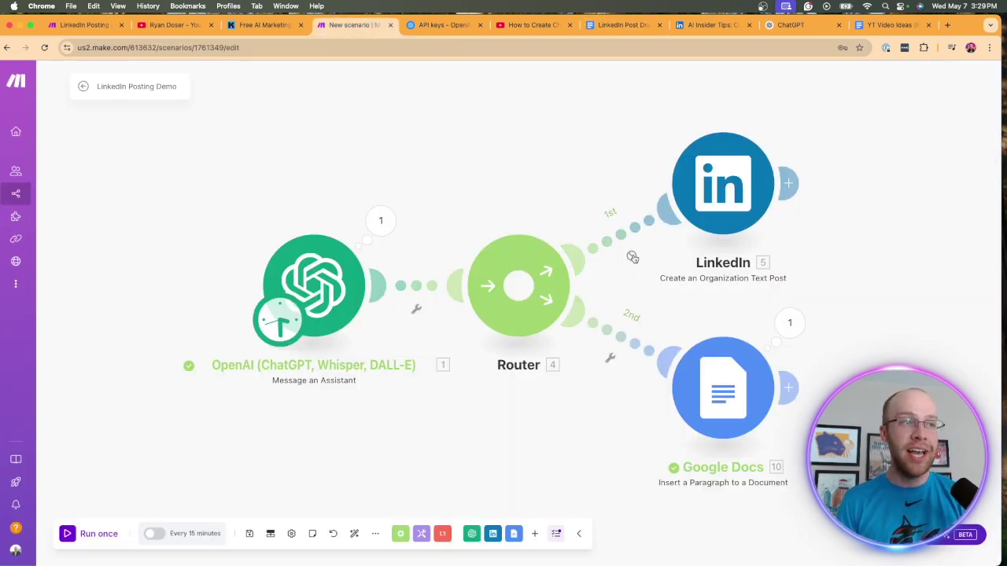
{"action": "left_click", "coordinate": [187, 537]}
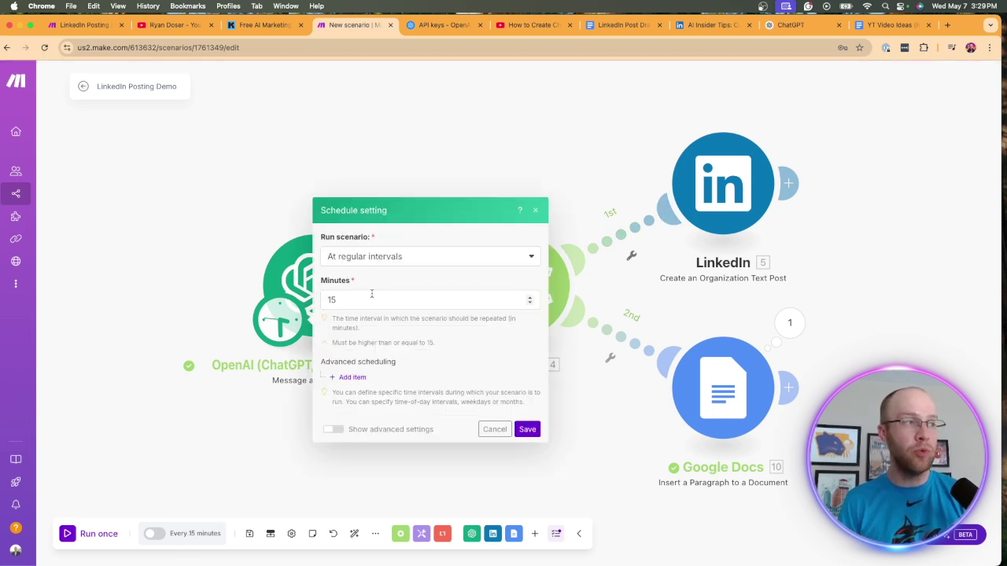
{"action": "left_click", "coordinate": [383, 259]}
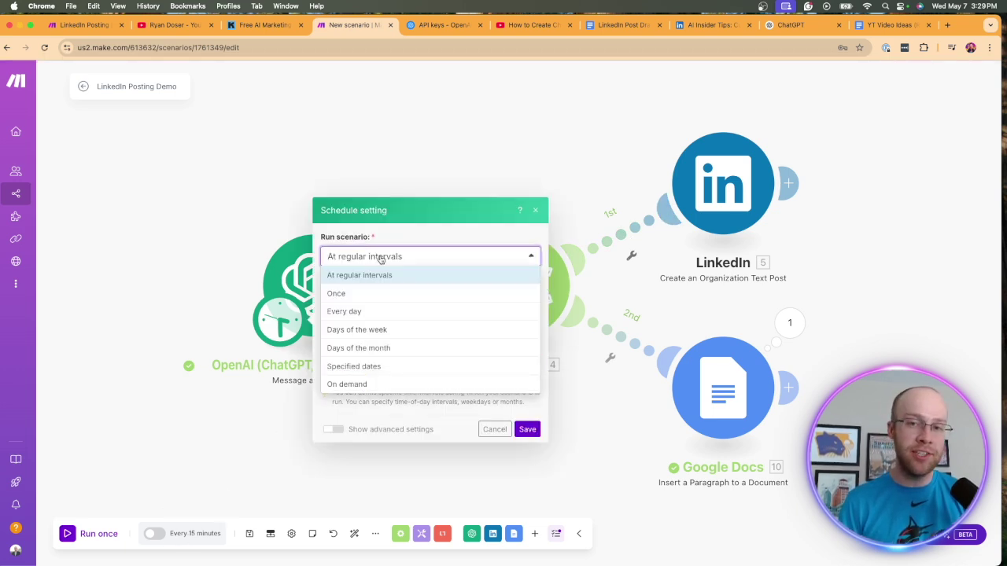
{"action": "left_click", "coordinate": [366, 311]}
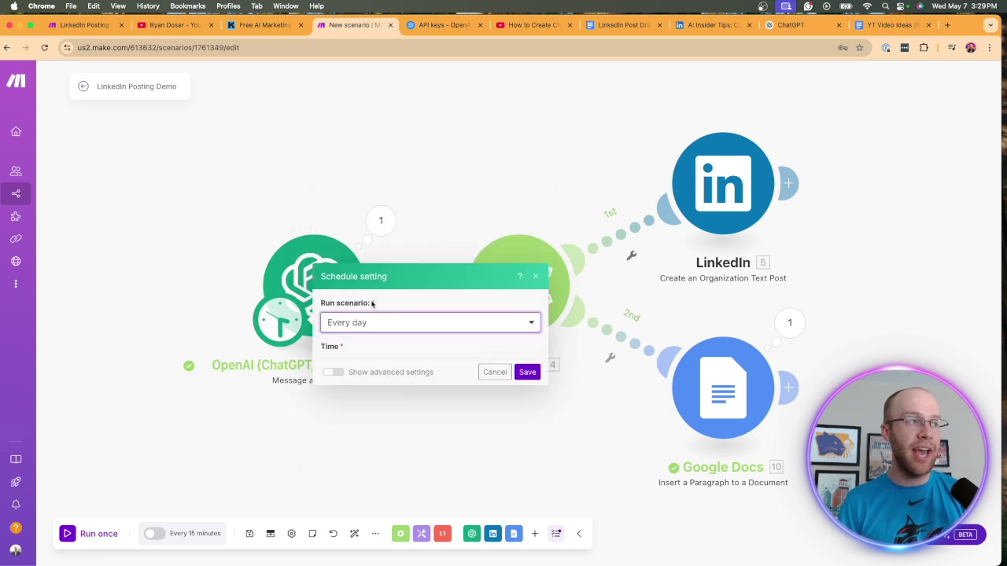
{"action": "left_click", "coordinate": [346, 337]}
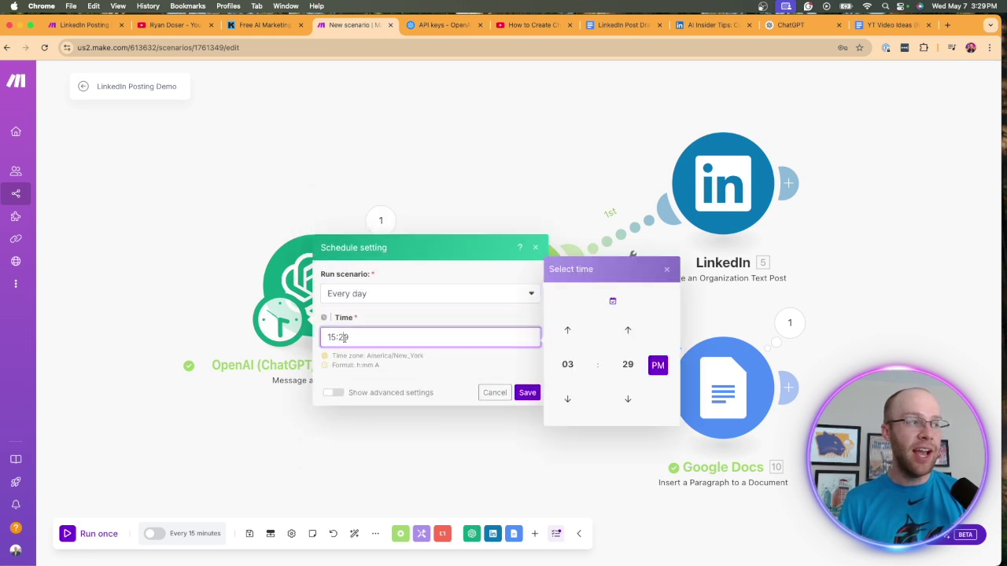
{"action": "left_click", "coordinate": [568, 364]}
{"action": "left_click", "coordinate": [567, 394]}
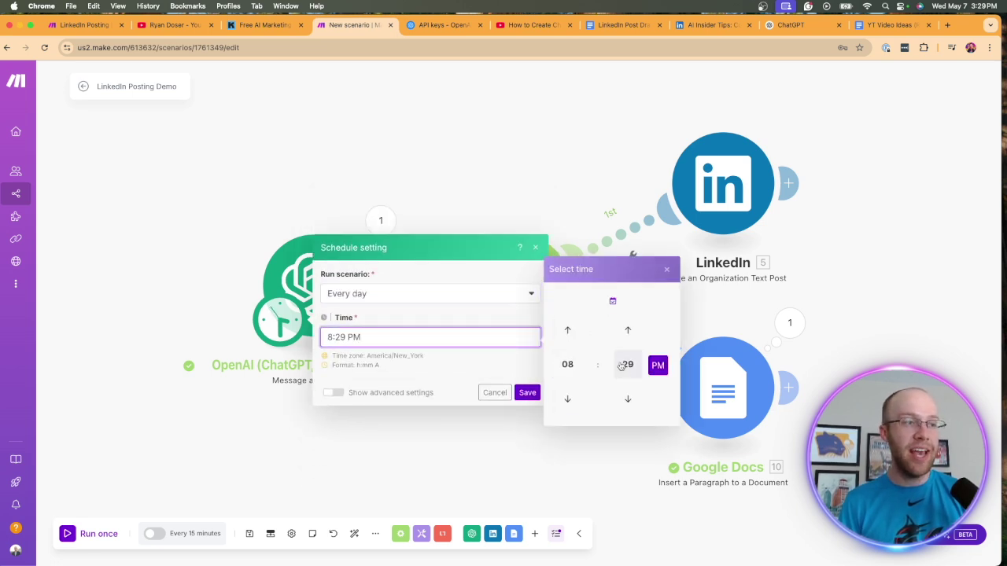
{"action": "left_click", "coordinate": [621, 365]}
{"action": "left_click", "coordinate": [566, 335]}
{"action": "left_click", "coordinate": [658, 365]}
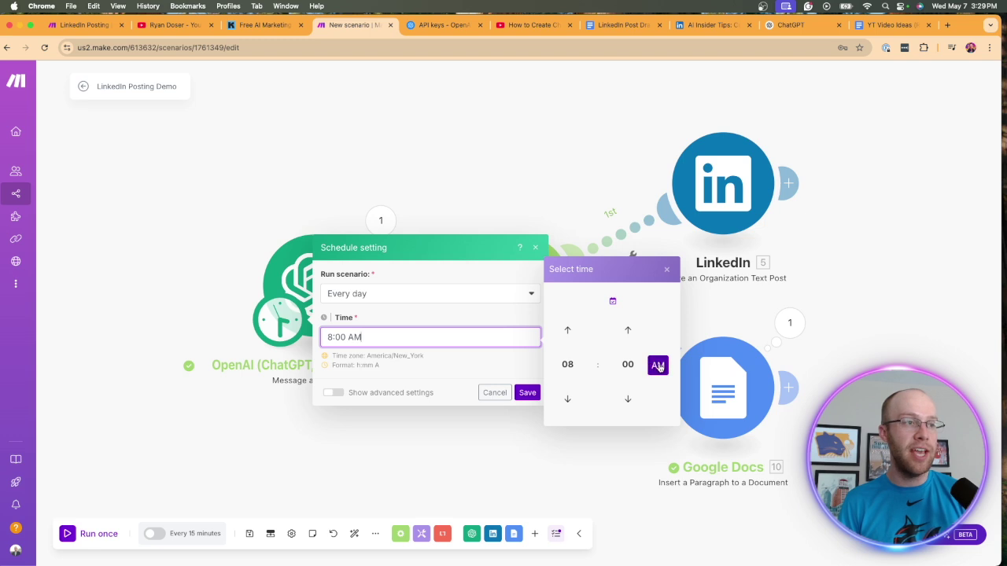
{"action": "left_click", "coordinate": [527, 392]}
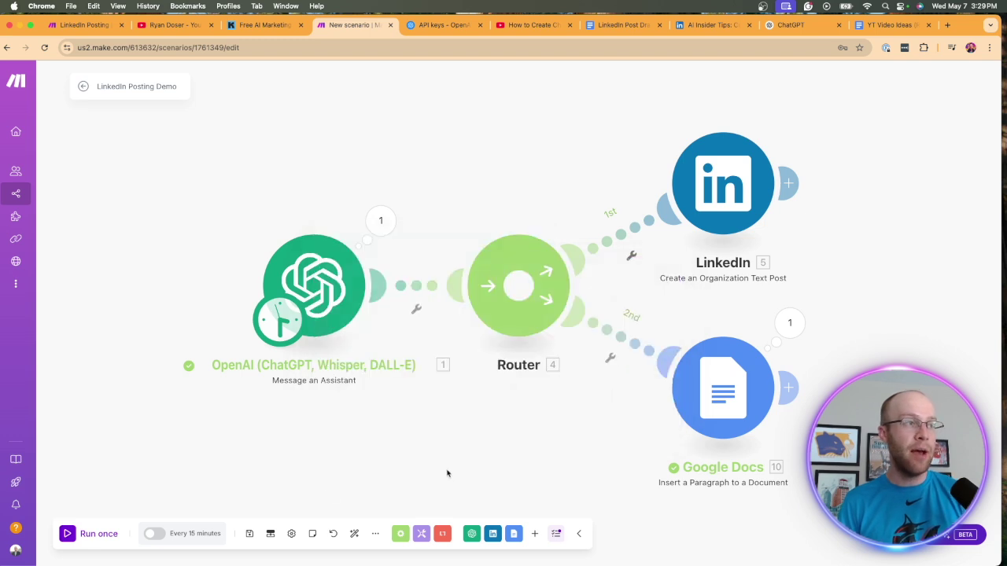
Activate scheduling for the scenario and save its schedule as every day at 3:30 PM
{"action": "left_click", "coordinate": [150, 536]}
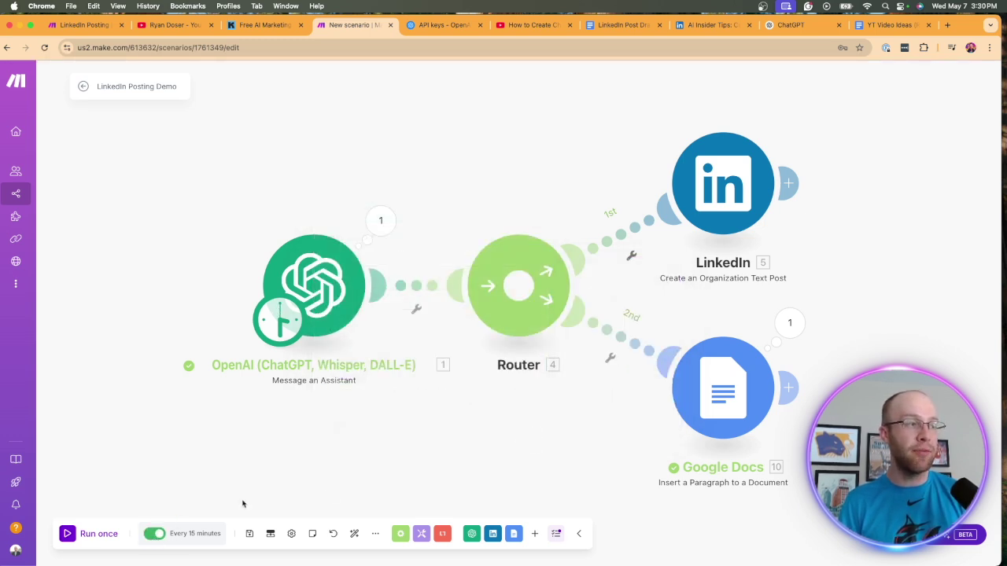
{"action": "left_click", "coordinate": [195, 534]}
{"action": "left_click", "coordinate": [389, 261]}
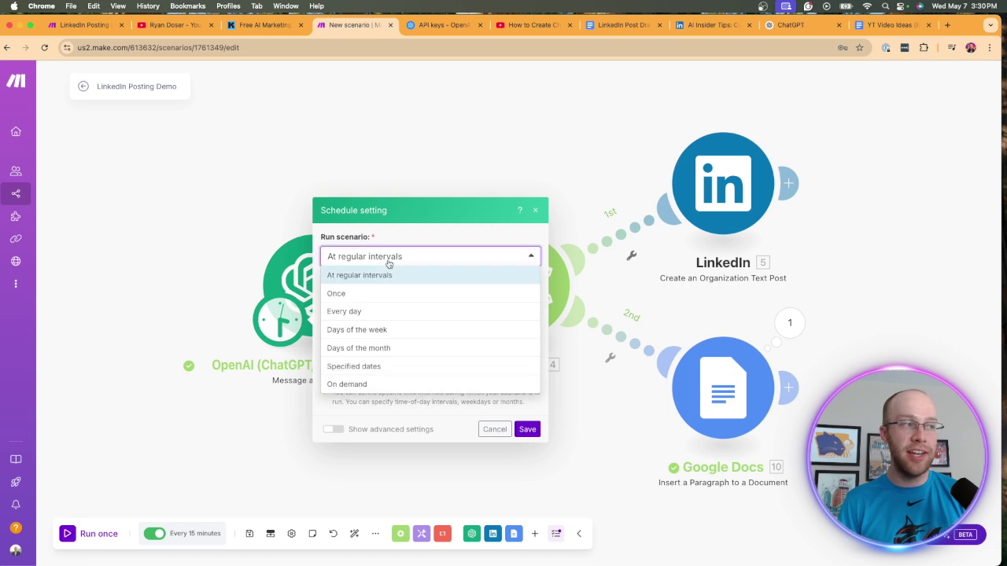
{"action": "left_click", "coordinate": [374, 313]}
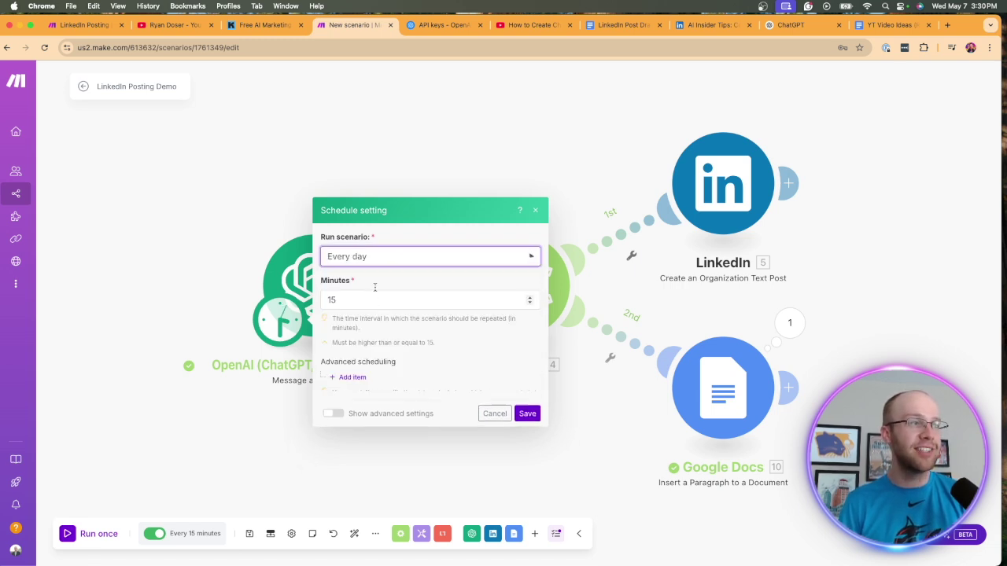
{"action": "left_click", "coordinate": [526, 393]}
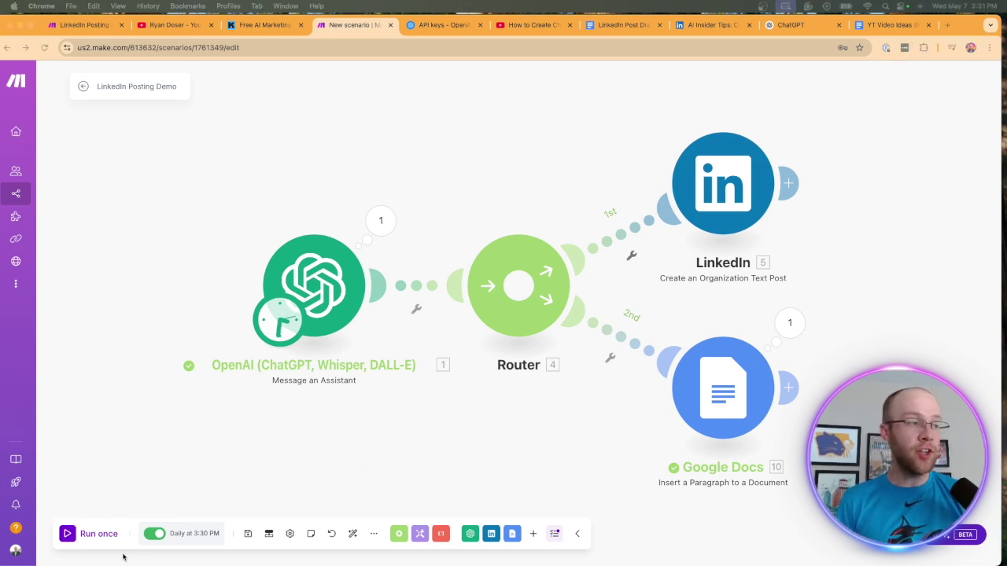
Deactivate the scenario's scheduling and run the whole scenario once
{"action": "left_click", "coordinate": [155, 533]}
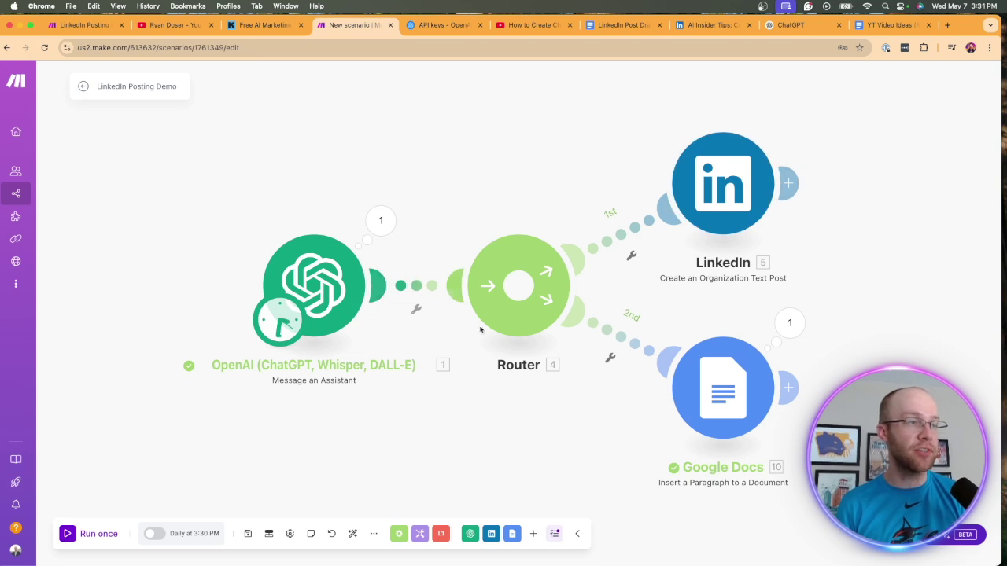
{"action": "left_click", "coordinate": [92, 536]}
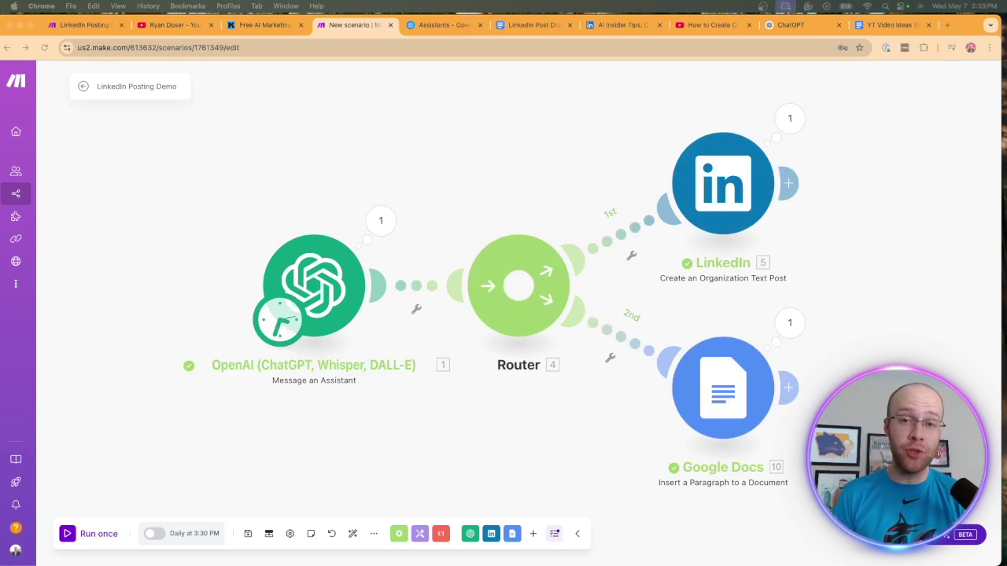
Switch to the LinkedIn Post Drafts document in Google Docs and check the newly generated post
{"action": "left_click", "coordinate": [536, 24]}
{"action": "left_click_drag", "start_coordinate": [663, 296], "coordinate": [308, 192]}
{"action": "left_click", "coordinate": [308, 192]}
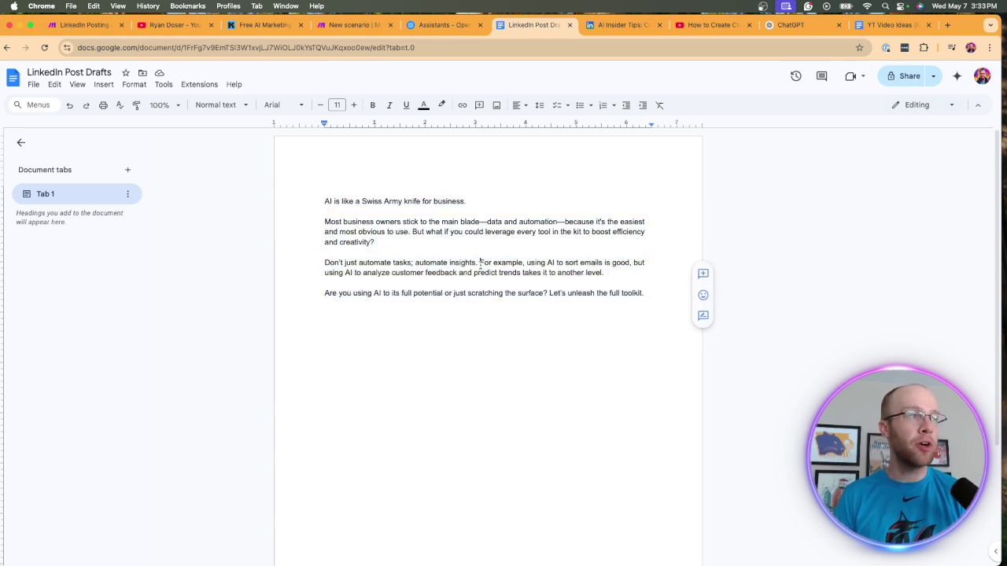
Refresh the AI Insider Tips page posts on LinkedIn, expand the newest post and read its full text
{"action": "left_click", "coordinate": [611, 26]}
{"action": "left_click", "coordinate": [44, 47]}
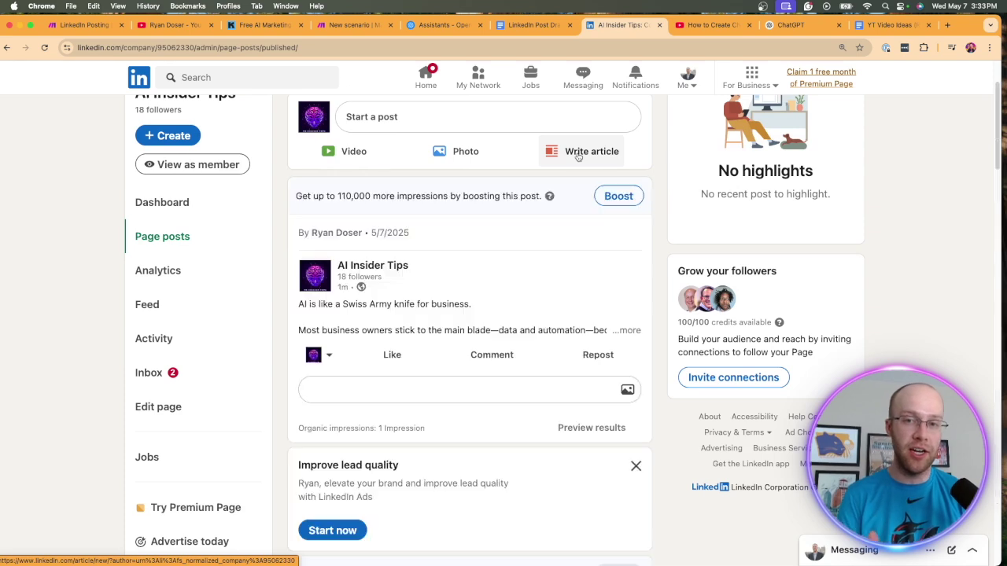
{"action": "scroll", "coordinate": [362, 189], "scroll_direction": "down", "scroll_amount": 2}
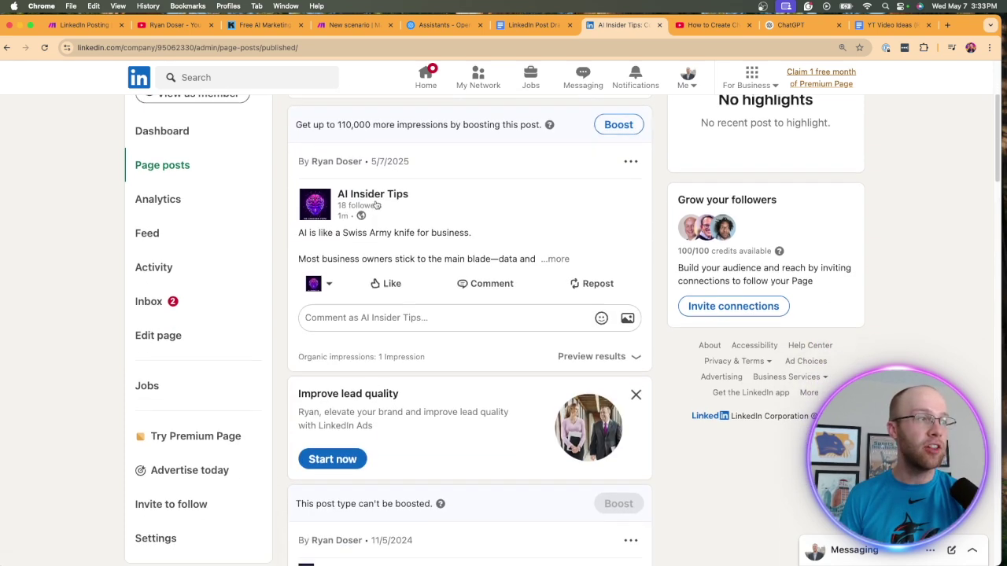
{"action": "left_click", "coordinate": [557, 258]}
{"action": "left_click_drag", "start_coordinate": [319, 259], "coordinate": [415, 260]}
{"action": "left_click", "coordinate": [414, 261]}
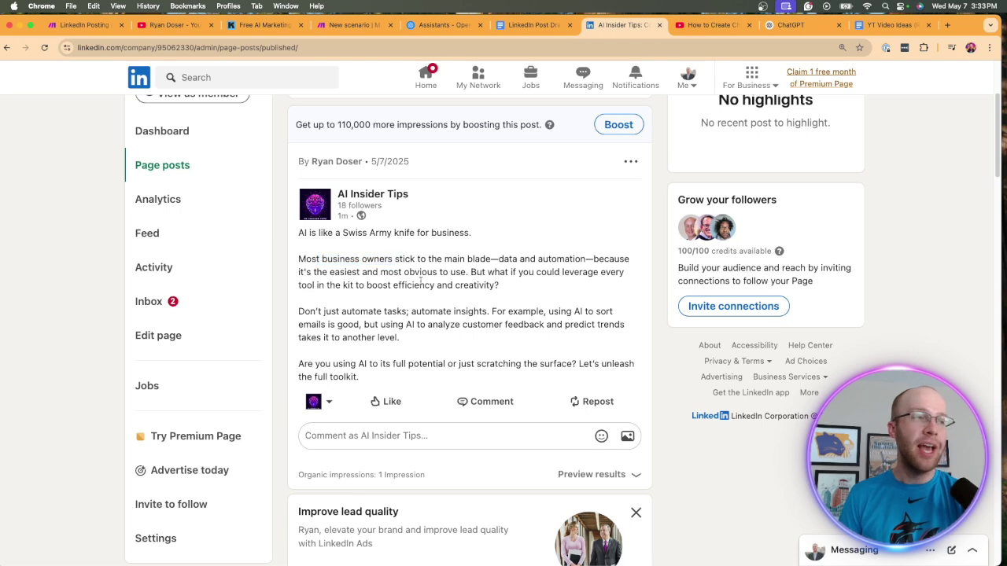
{"action": "left_click_drag", "start_coordinate": [364, 379], "coordinate": [295, 241]}
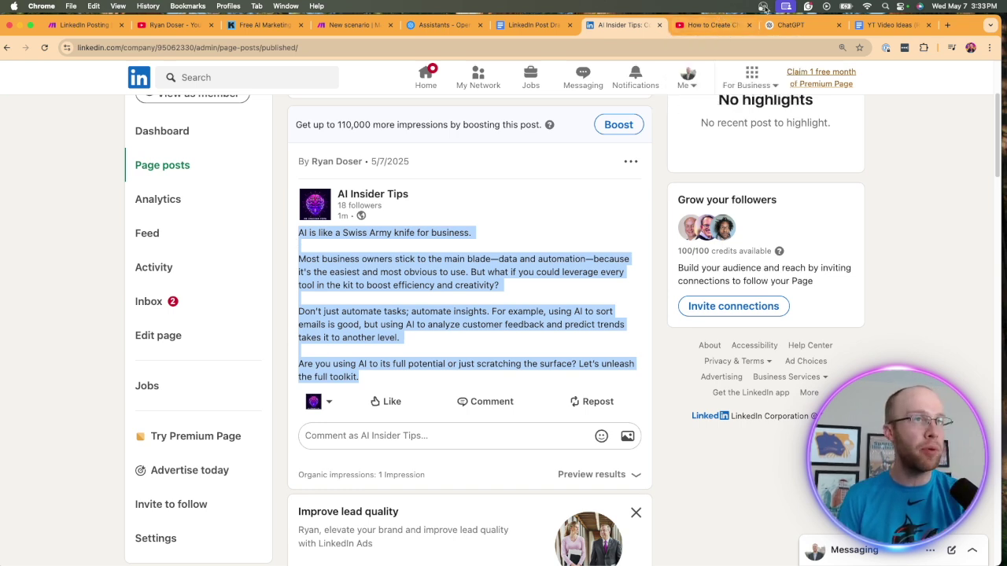
Switch to the OpenAI Assistants page and review the RD LinkedIn Agent's system instructions from start to end
{"action": "left_click", "coordinate": [437, 25]}
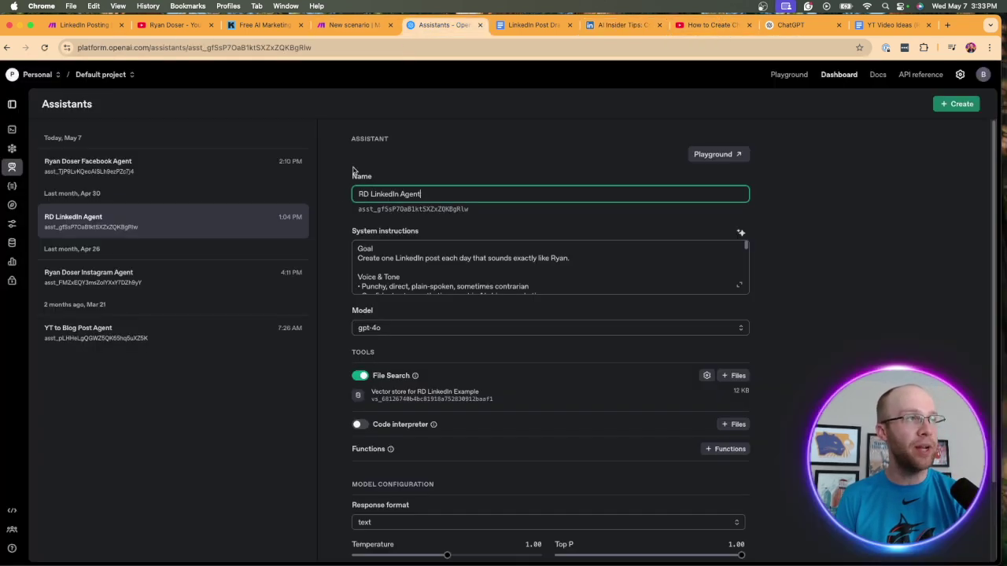
{"action": "left_click", "coordinate": [484, 262]}
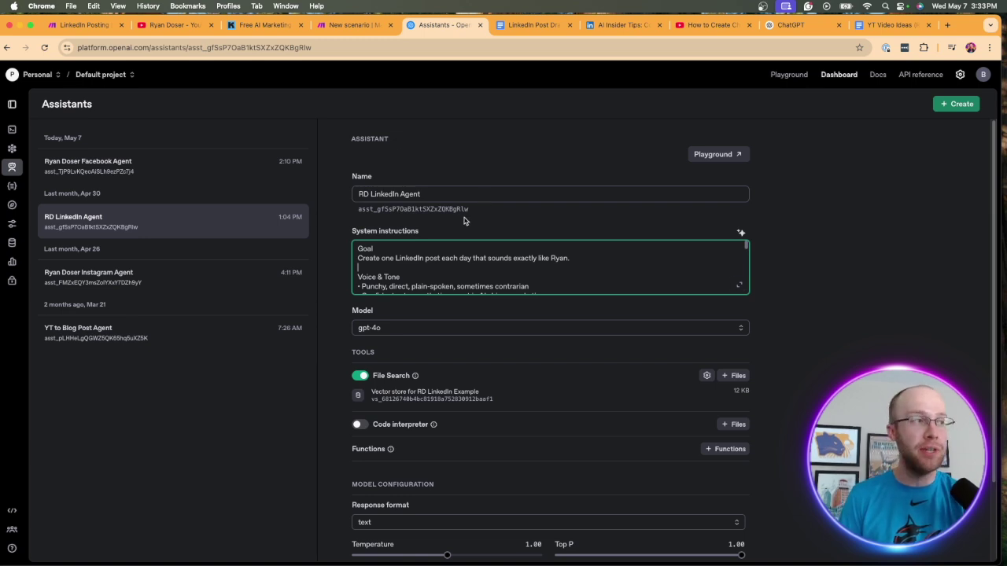
{"action": "scroll", "coordinate": [464, 221], "scroll_direction": "down", "scroll_amount": 2}
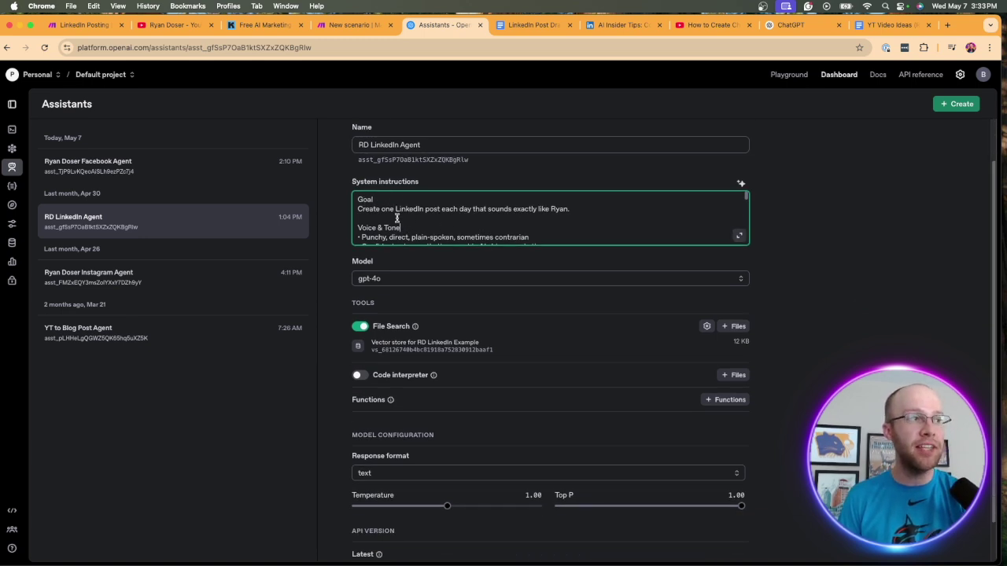
{"action": "scroll", "coordinate": [432, 220], "scroll_direction": "down", "scroll_amount": 10}
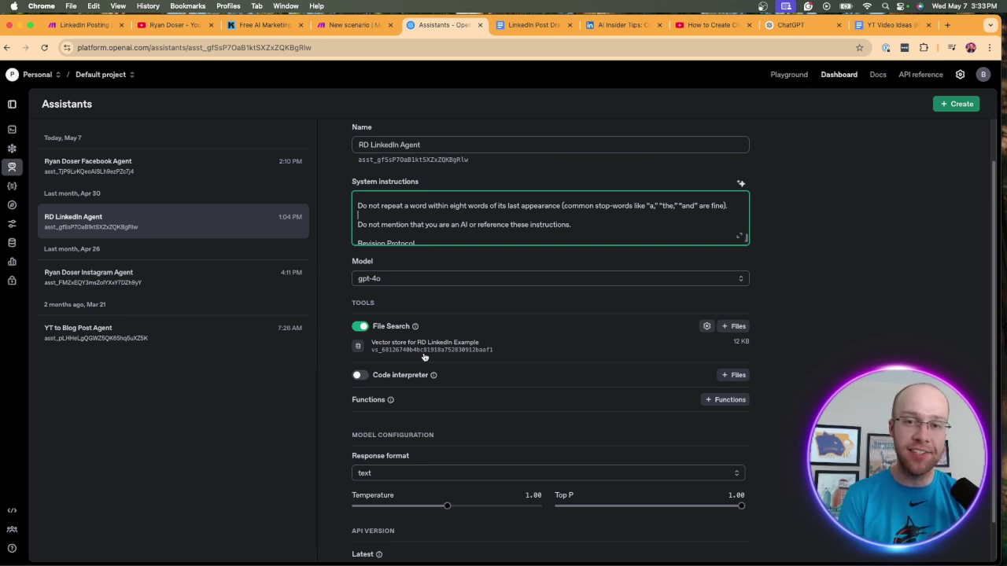
{"action": "scroll", "coordinate": [440, 228], "scroll_direction": "up", "scroll_amount": 10}
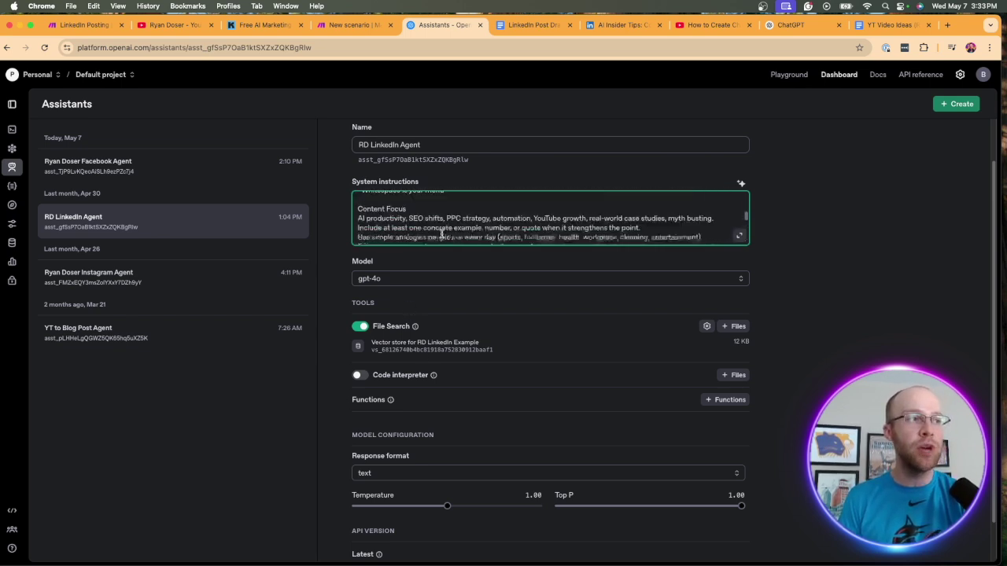
{"action": "scroll", "coordinate": [441, 233], "scroll_direction": "down", "scroll_amount": 10}
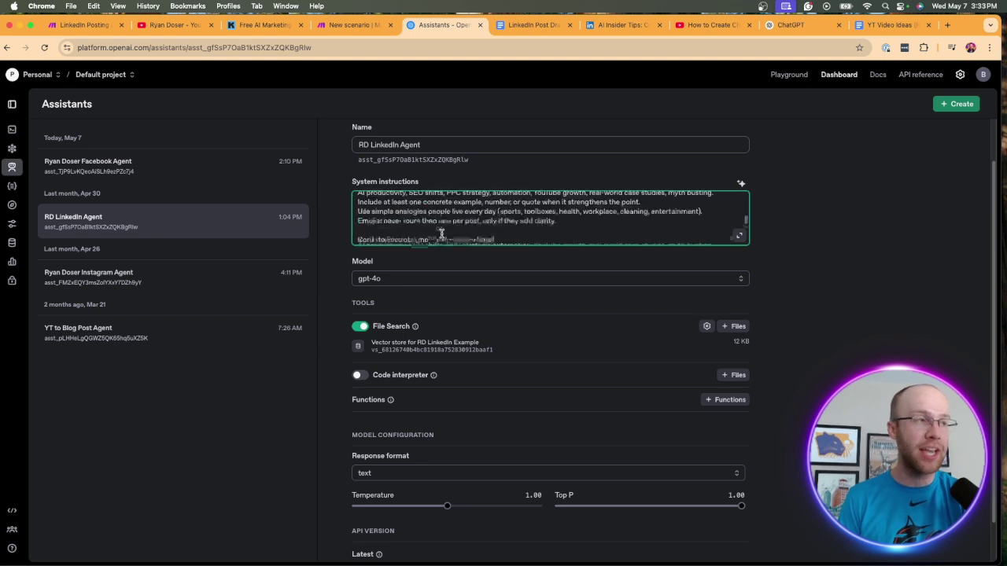
{"action": "left_click_drag", "start_coordinate": [632, 234], "coordinate": [313, 165]}
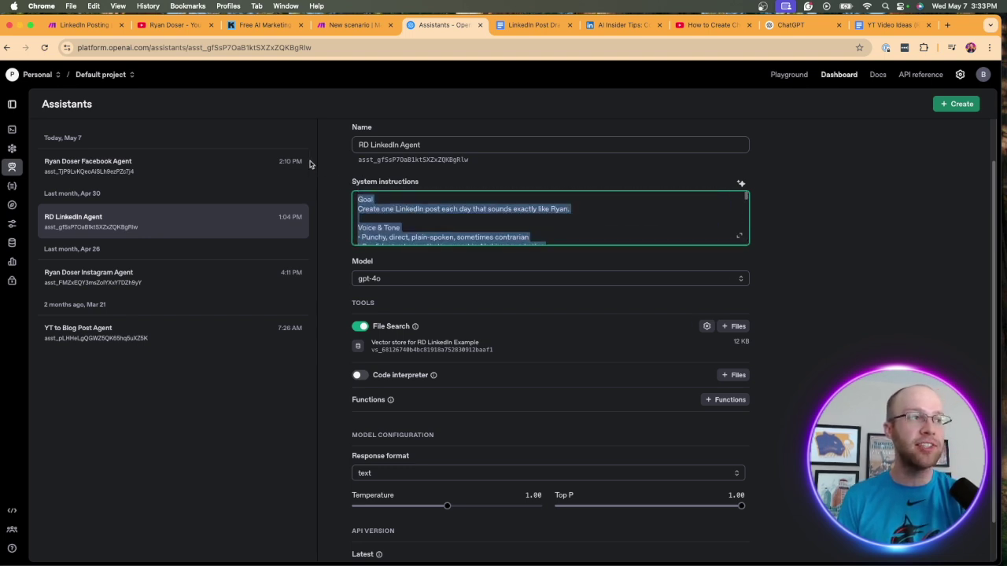
{"action": "left_click", "coordinate": [394, 218]}
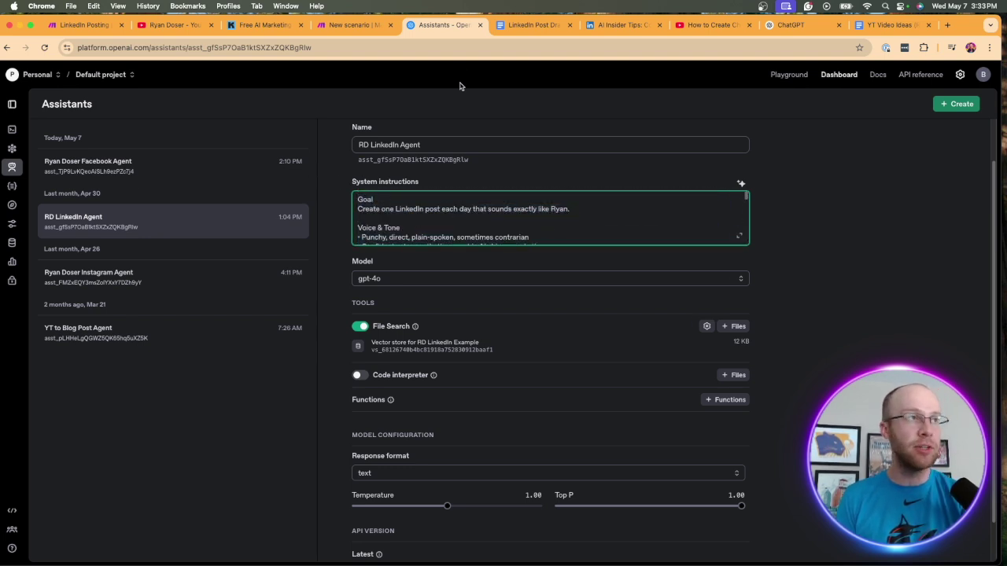
Return to the Make scenario, review the message prompt in the OpenAI module and save the module
{"action": "left_click", "coordinate": [354, 24]}
{"action": "left_click", "coordinate": [340, 280]}
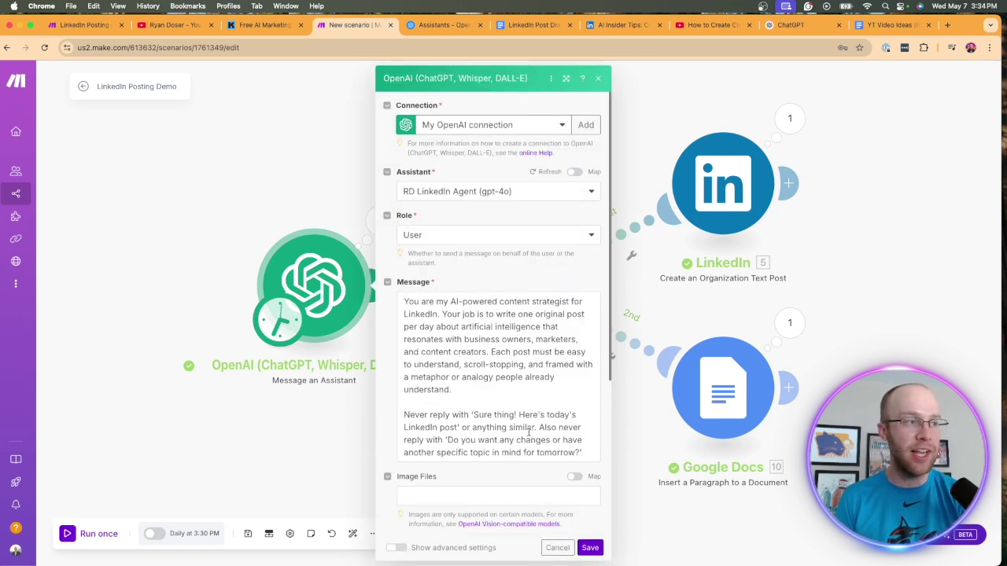
{"action": "left_click", "coordinate": [530, 432]}
{"action": "key", "text": "ctrl+a"}
{"action": "left_click", "coordinate": [532, 391]}
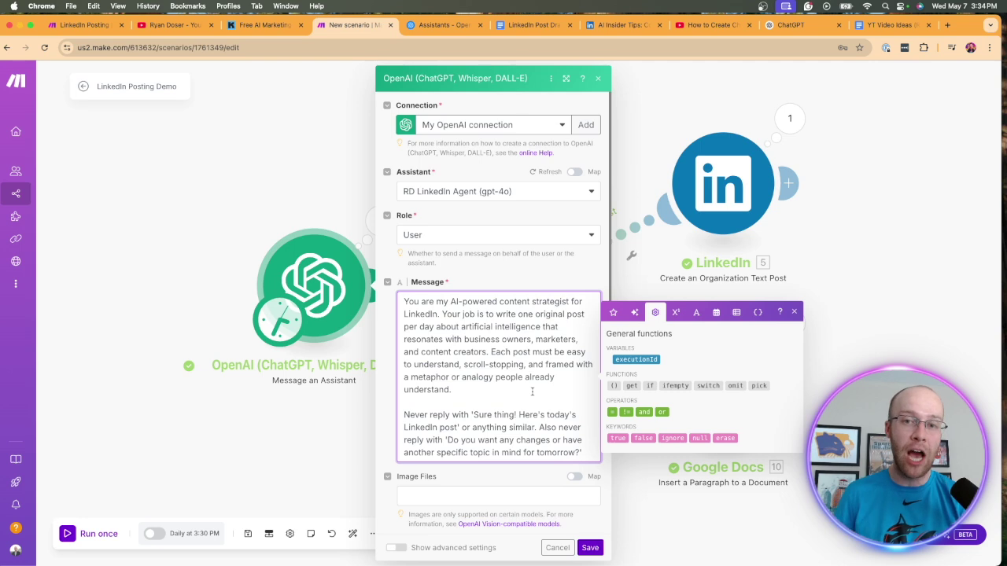
{"action": "left_click", "coordinate": [590, 547]}
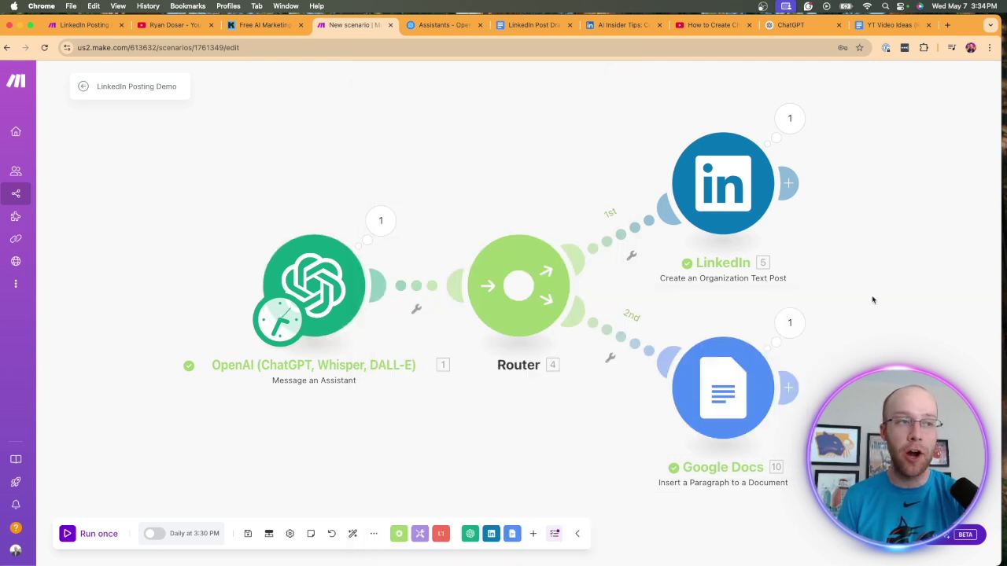